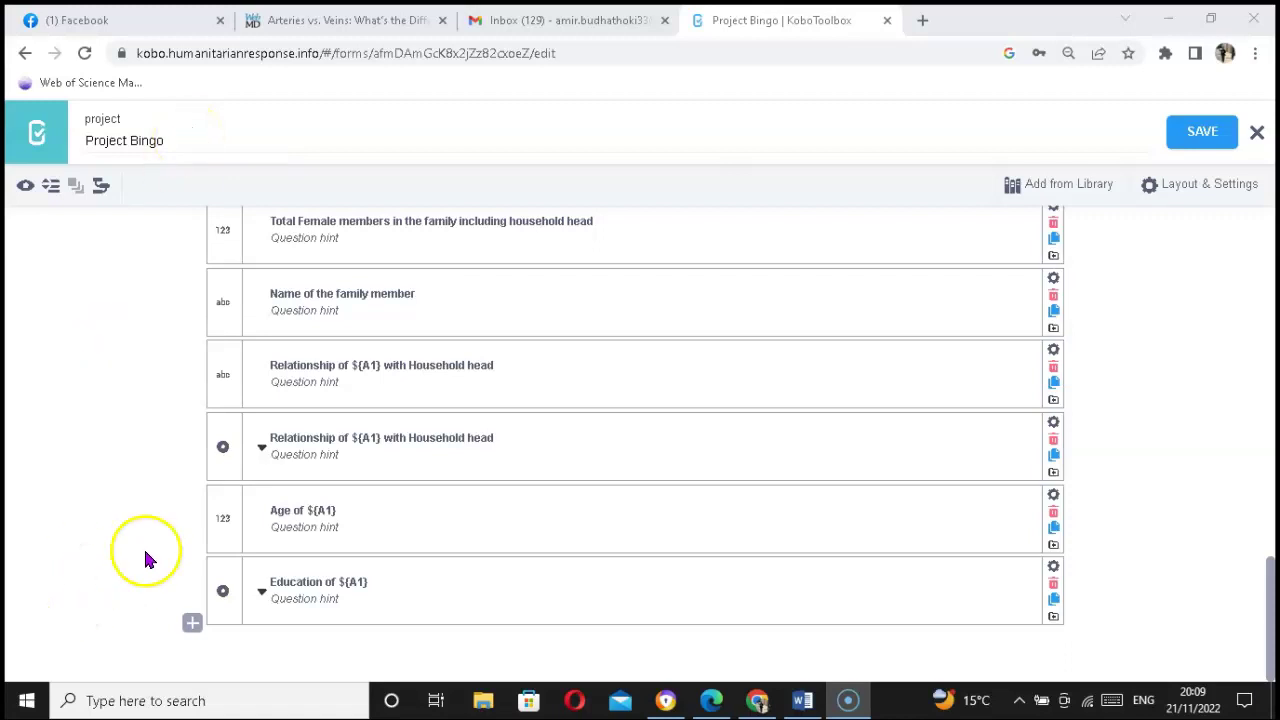
- Check the Bajura reference form, then add a blank question after 'Education of ${A1}' showing the type list
{"action": "left_click", "coordinate": [758, 700]}
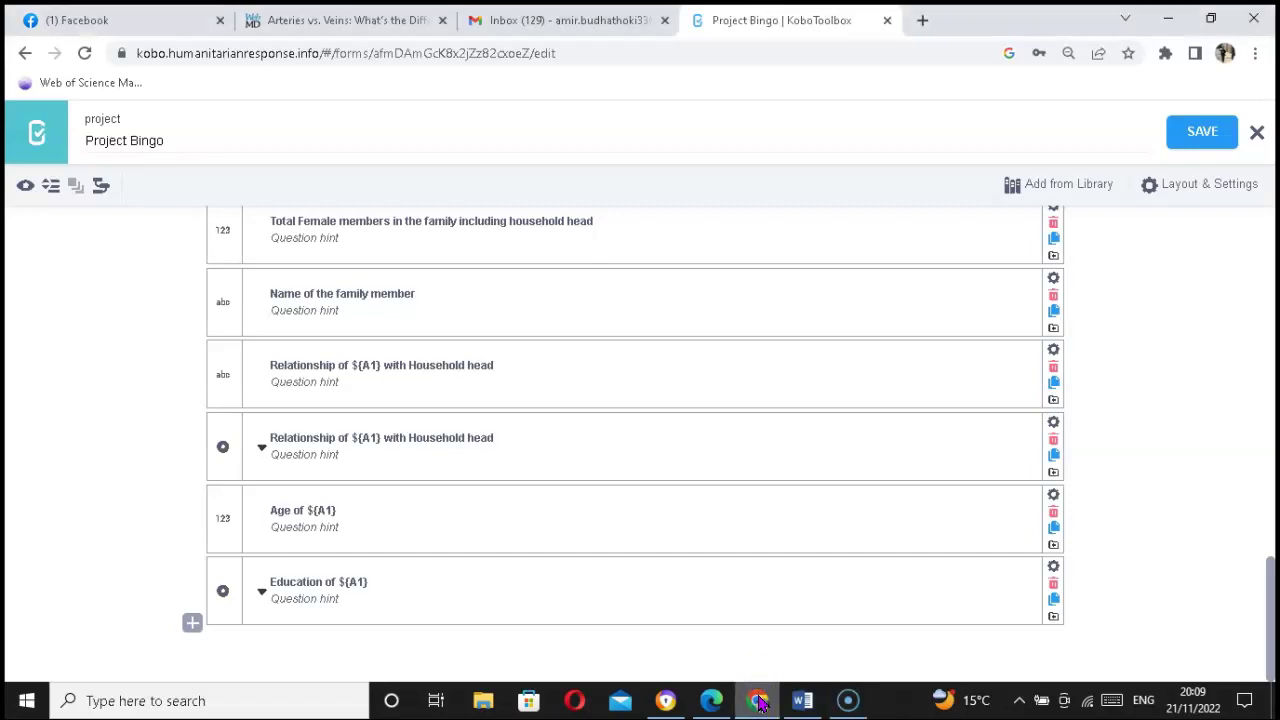
{"action": "left_click", "coordinate": [712, 700]}
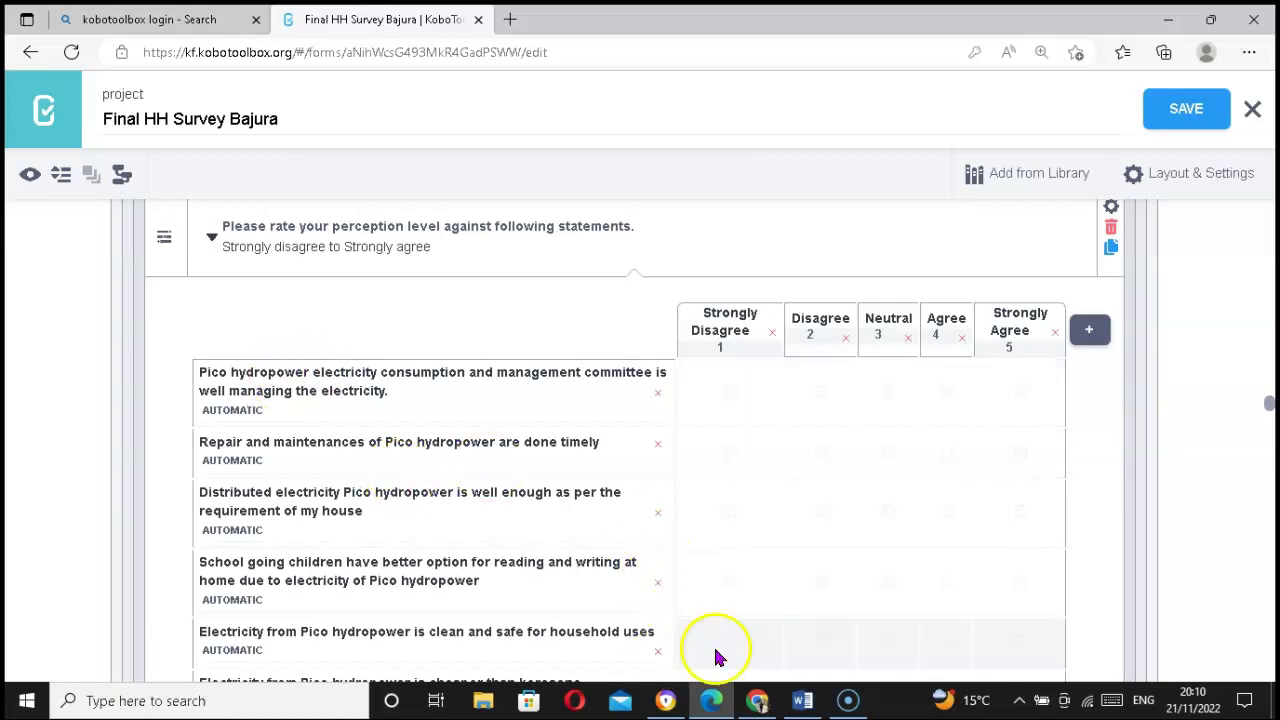
{"action": "left_click", "coordinate": [757, 700]}
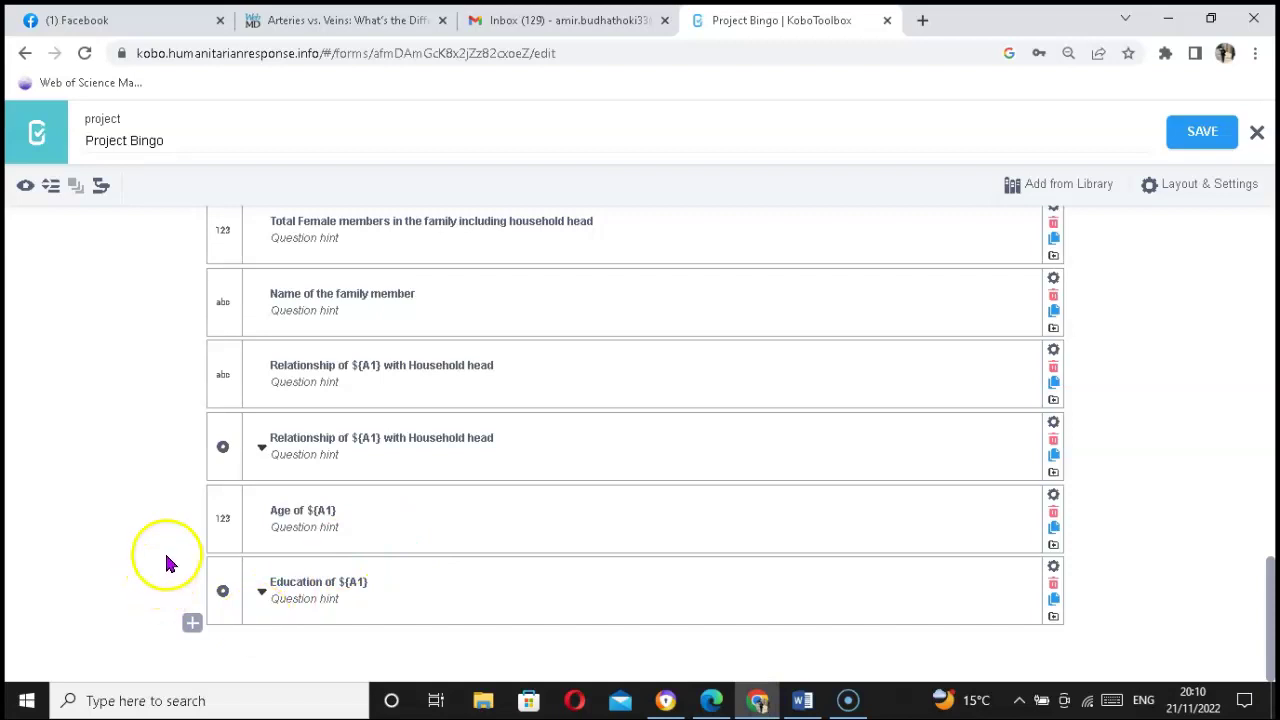
{"action": "left_click", "coordinate": [50, 188]}
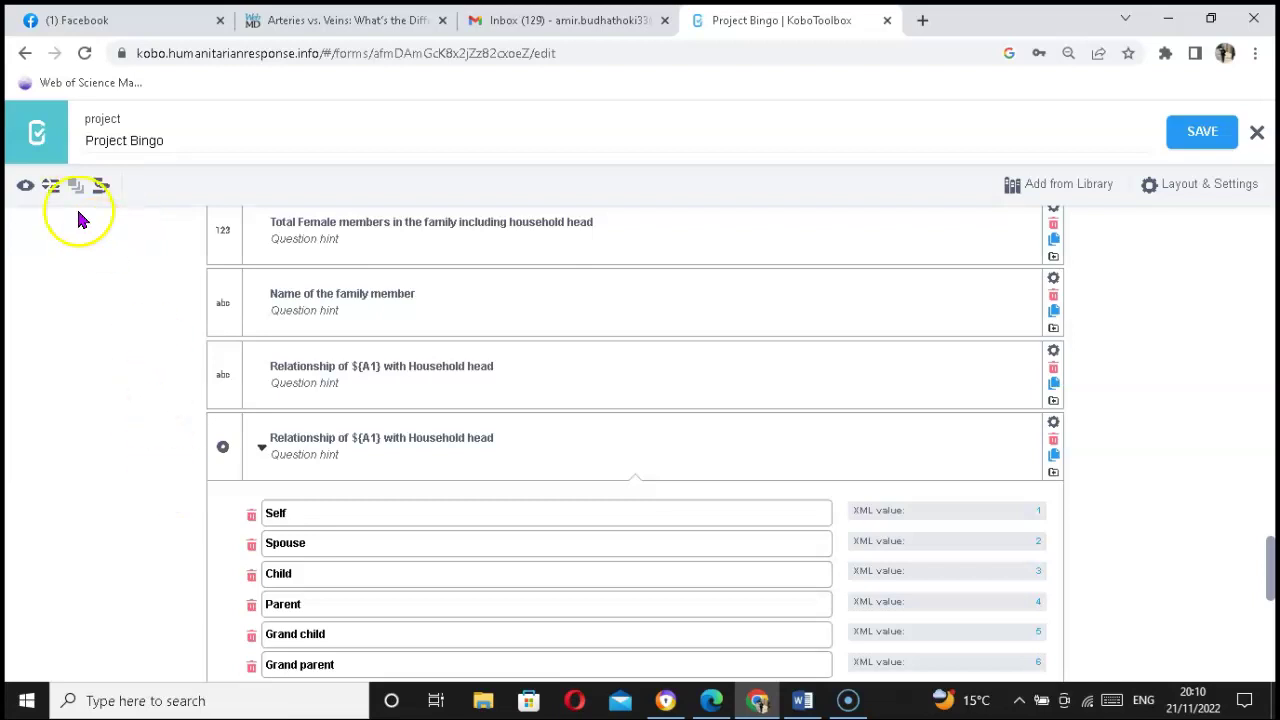
{"action": "left_click", "coordinate": [50, 188]}
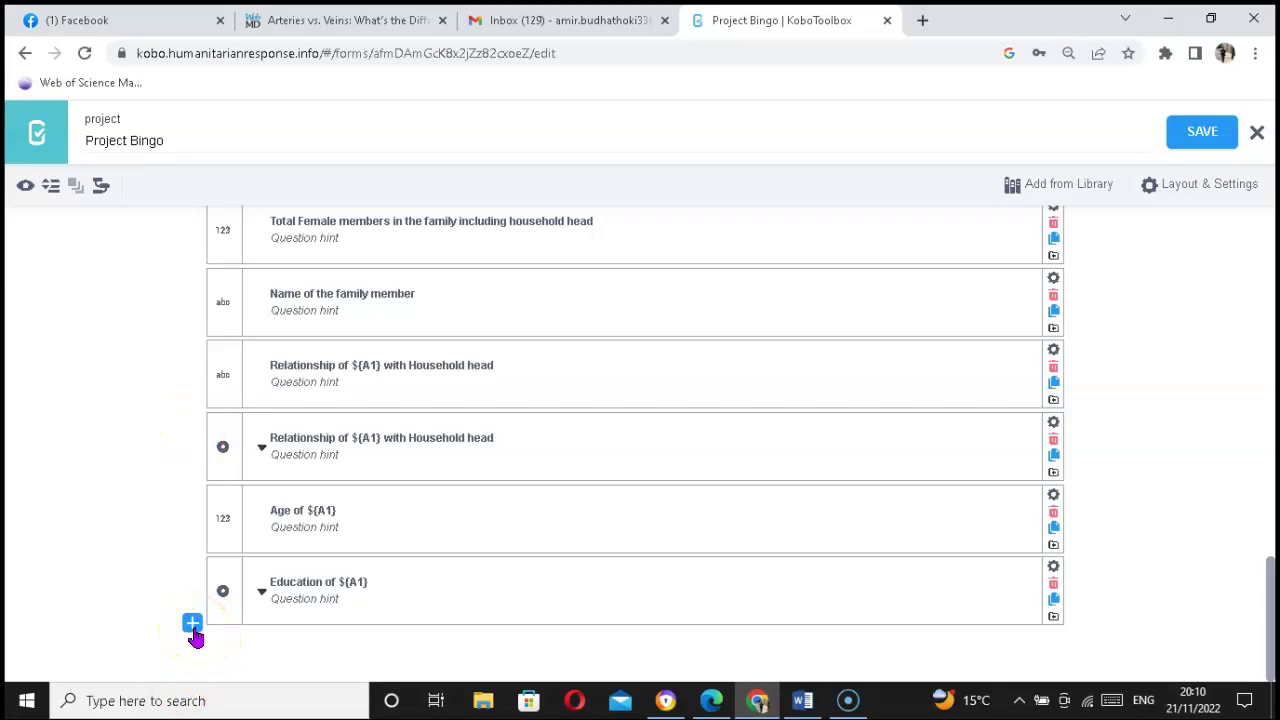
{"action": "left_click", "coordinate": [193, 628]}
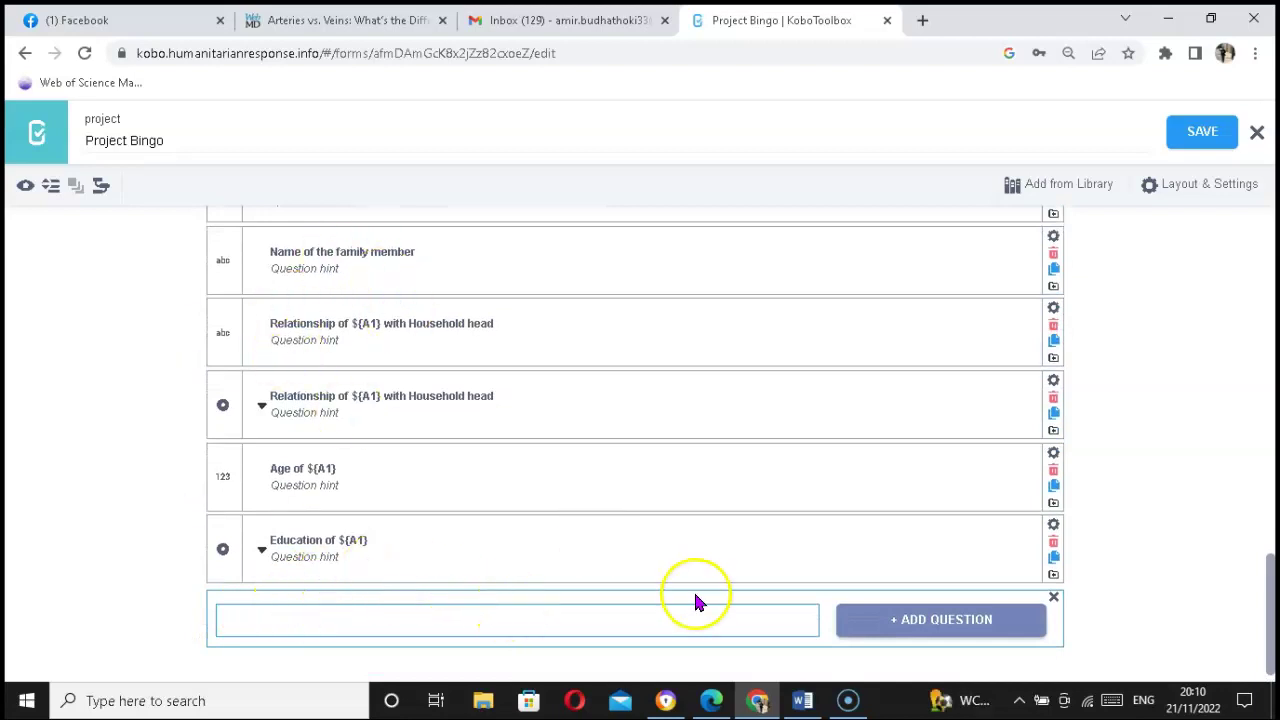
{"action": "left_click", "coordinate": [914, 619]}
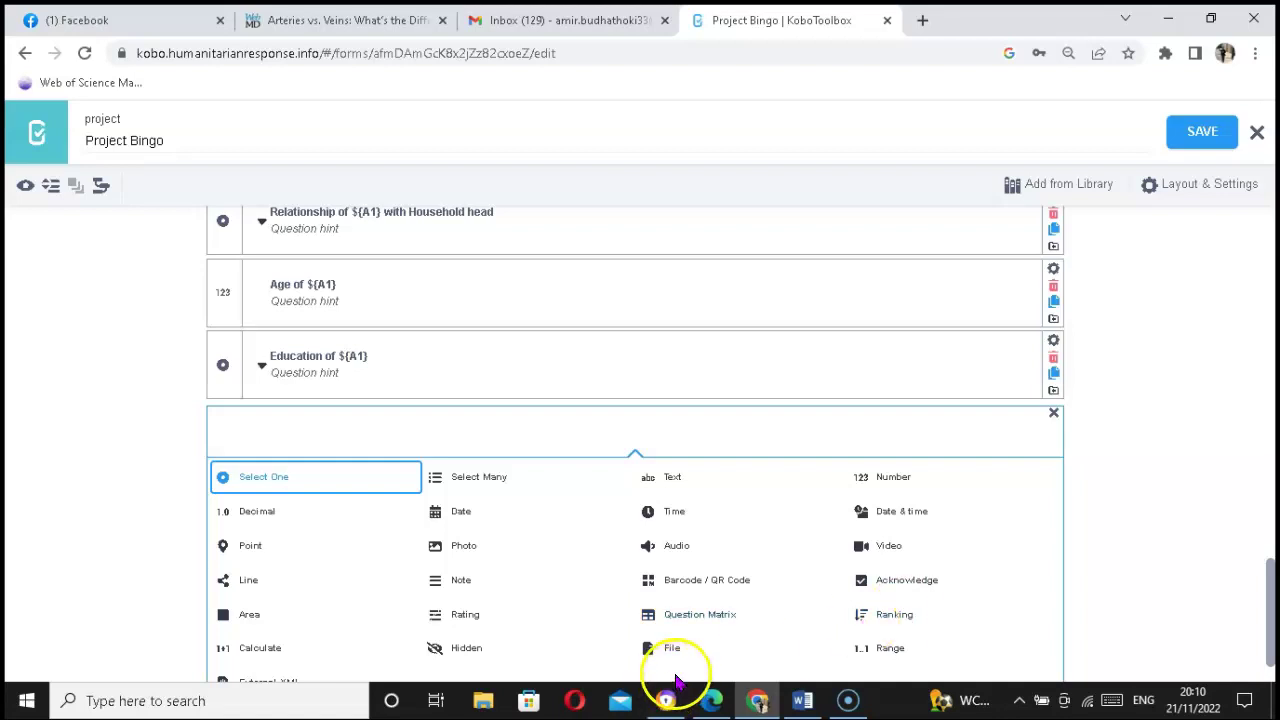
- Make the new question a Rating matrix and copy the first Pico hydropower statement from the Bajura form
{"action": "left_click", "coordinate": [474, 619]}
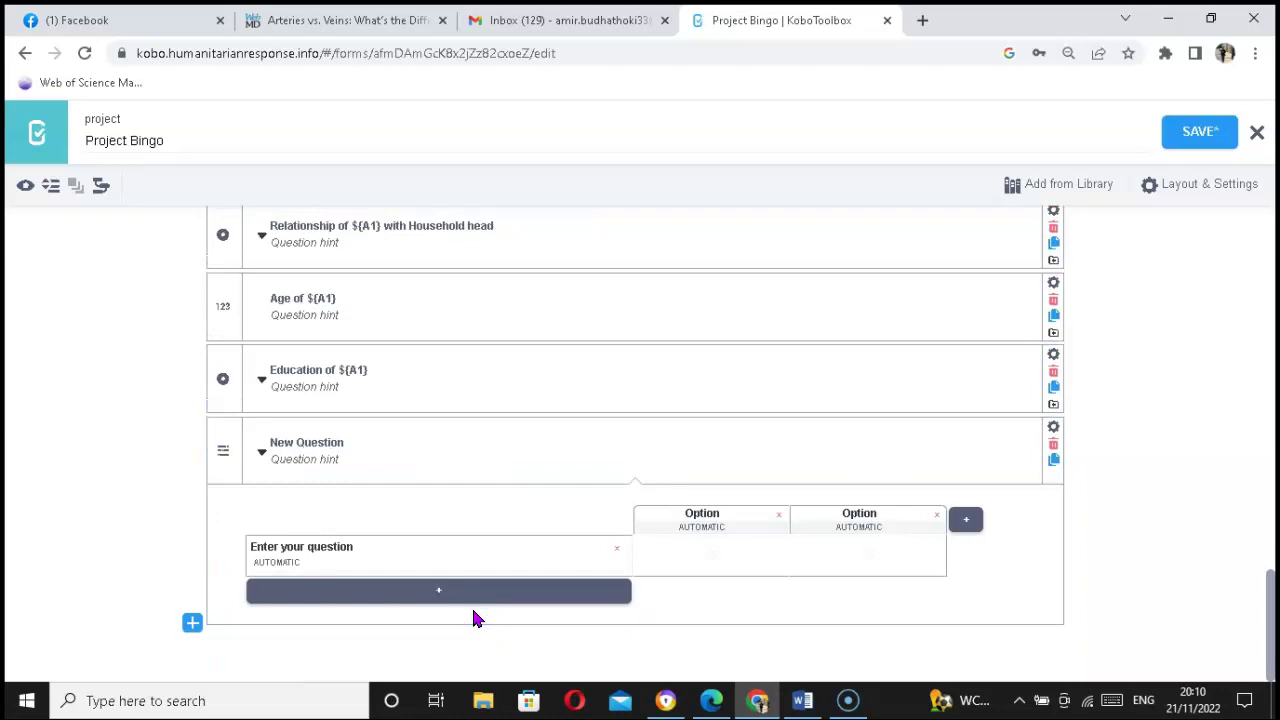
{"action": "left_click", "coordinate": [391, 562]}
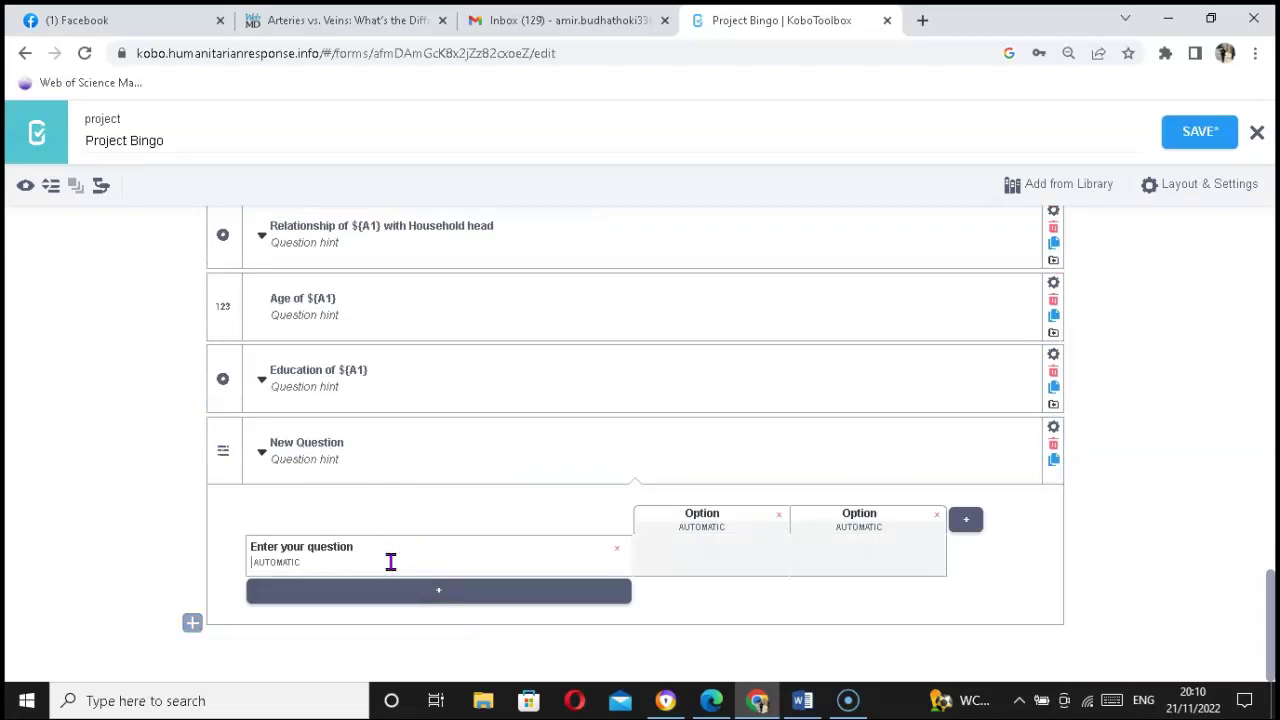
{"action": "key", "text": "alt+Tab"}
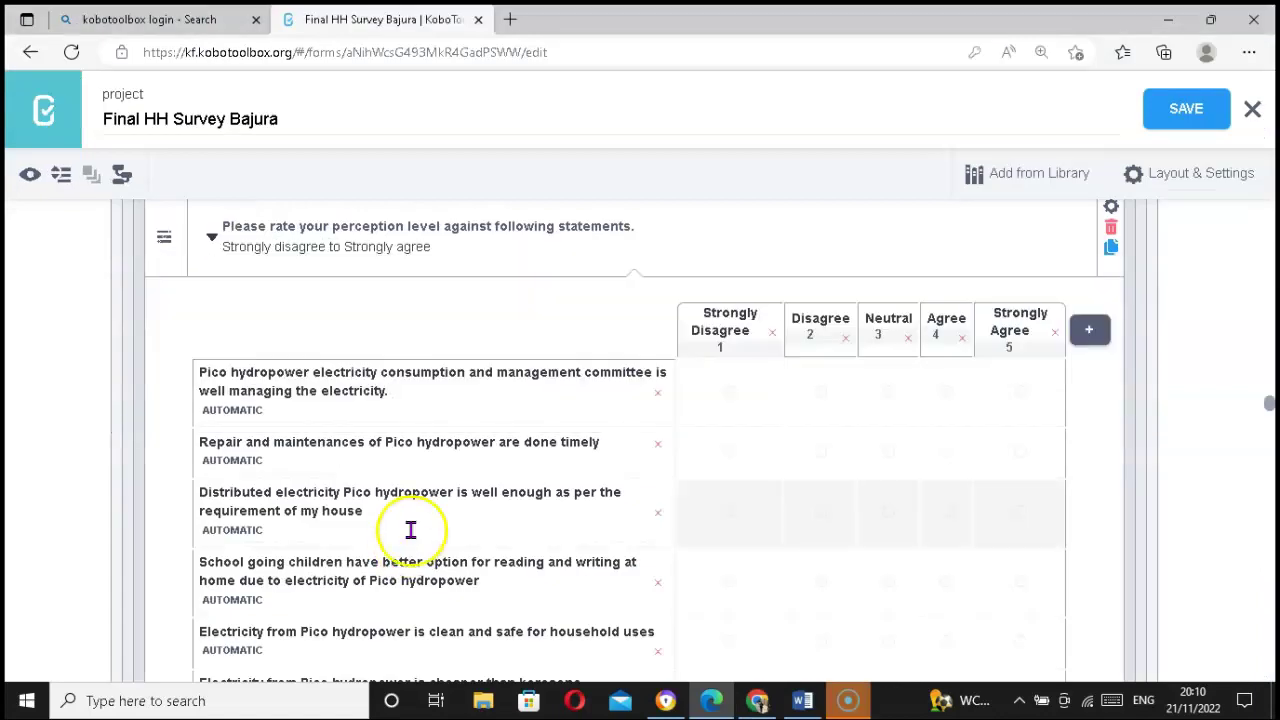
{"action": "left_click", "coordinate": [397, 405]}
{"action": "left_click_drag", "start_coordinate": [386, 391], "coordinate": [177, 383]}
{"action": "key", "text": "ctrl+c"}
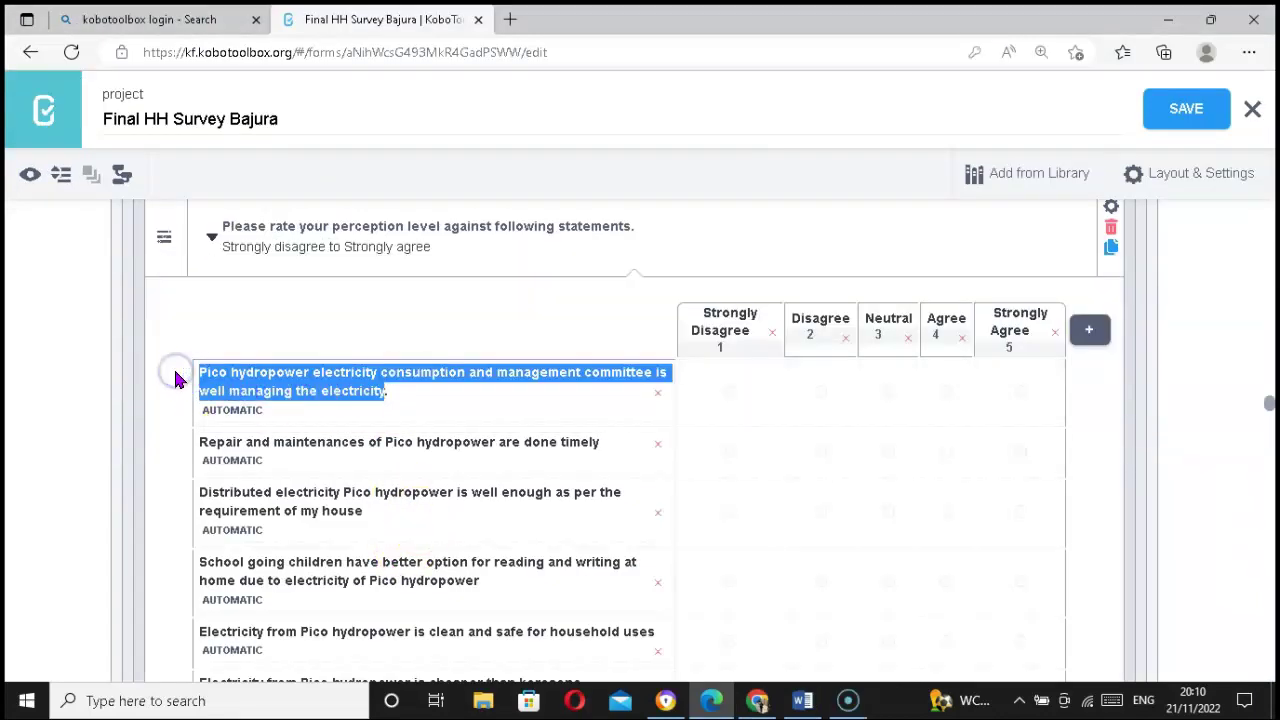
{"action": "key", "text": "alt+Tab"}
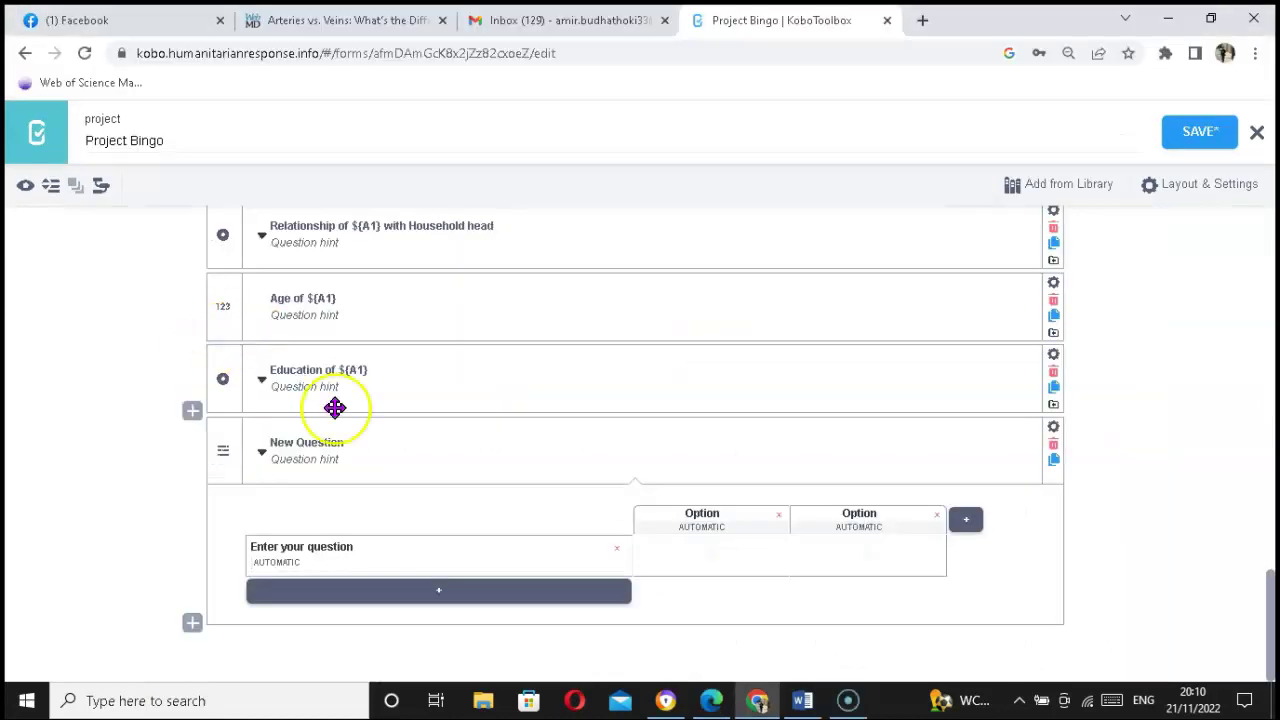
- Paste the management committee statement into the first matrix row and delete the leftover placeholder text
{"action": "left_click", "coordinate": [397, 571]}
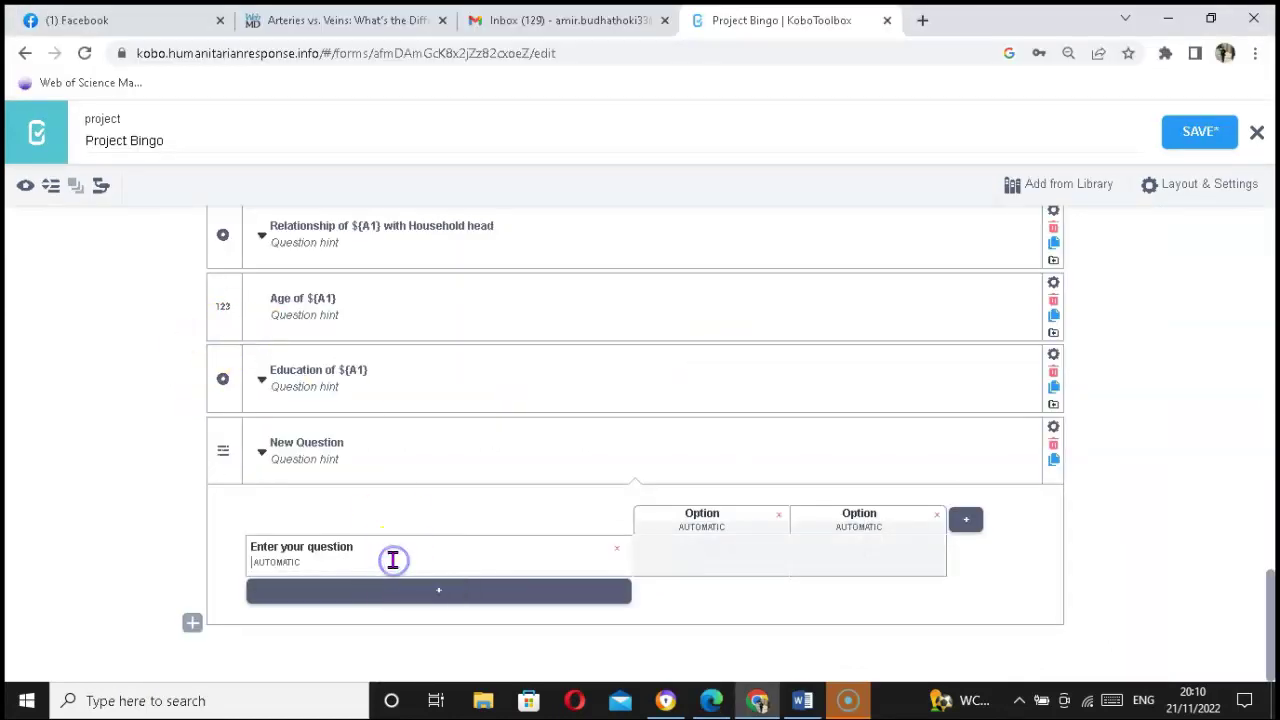
{"action": "left_click", "coordinate": [343, 546]}
{"action": "key", "text": "ctrl+v"}
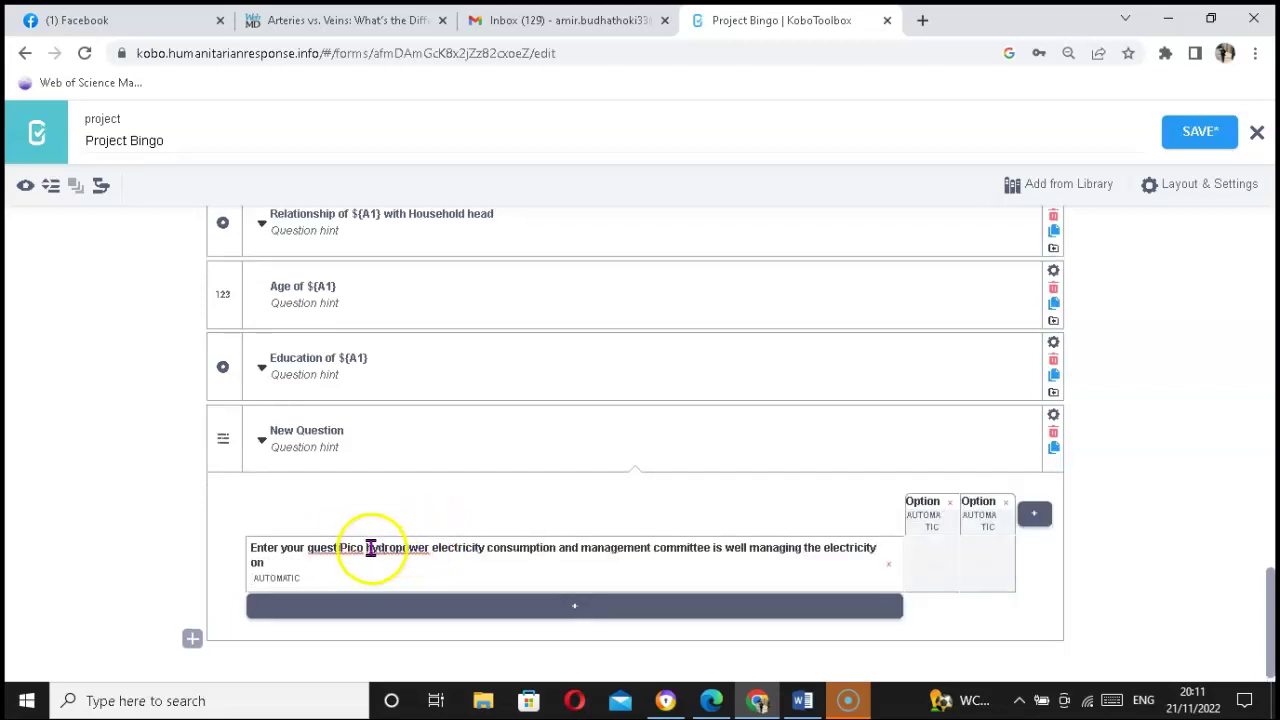
{"action": "left_click", "coordinate": [336, 549]}
{"action": "left_click", "coordinate": [336, 549]}
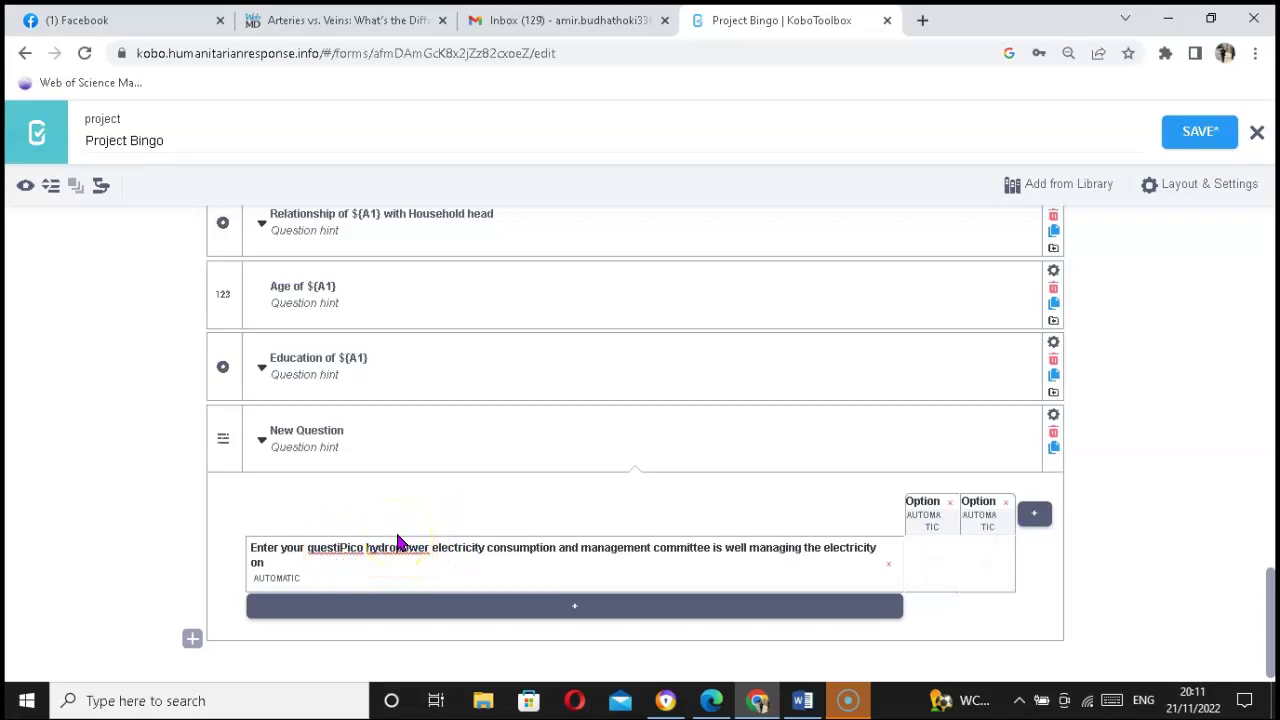
{"action": "key", "text": "BackSpace"}
{"action": "key", "text": "BackSpace"}
{"action": "key", "text": "BackSpace"}
{"action": "key", "text": "BackSpace"}
{"action": "key", "text": "BackSpace"}
{"action": "key", "text": "BackSpace"}
{"action": "key", "text": "BackSpace"}
{"action": "key", "text": "BackSpace"}
{"action": "key", "text": "BackSpace"}
{"action": "key", "text": "BackSpace"}
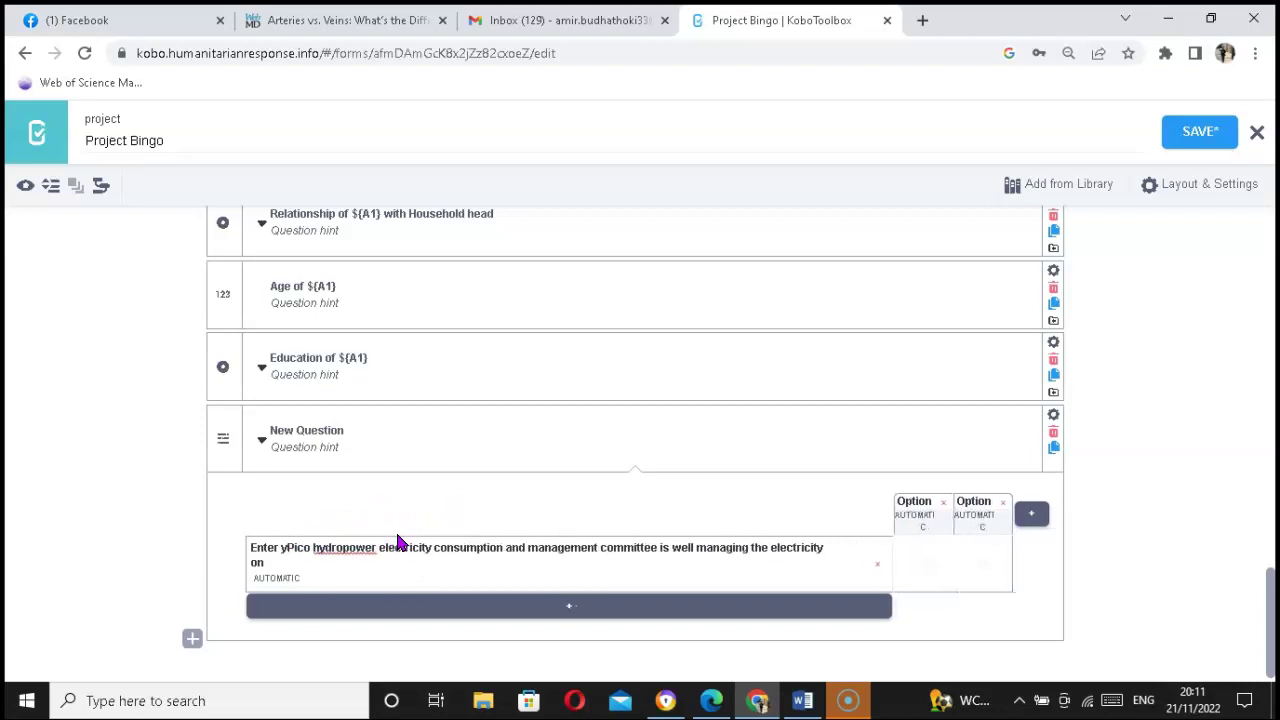
{"action": "key", "text": "BackSpace"}
{"action": "key", "text": "BackSpace"}
{"action": "key", "text": "BackSpace"}
{"action": "key", "text": "BackSpace"}
{"action": "key", "text": "BackSpace"}
{"action": "key", "text": "BackSpace"}
{"action": "key", "text": "BackSpace"}
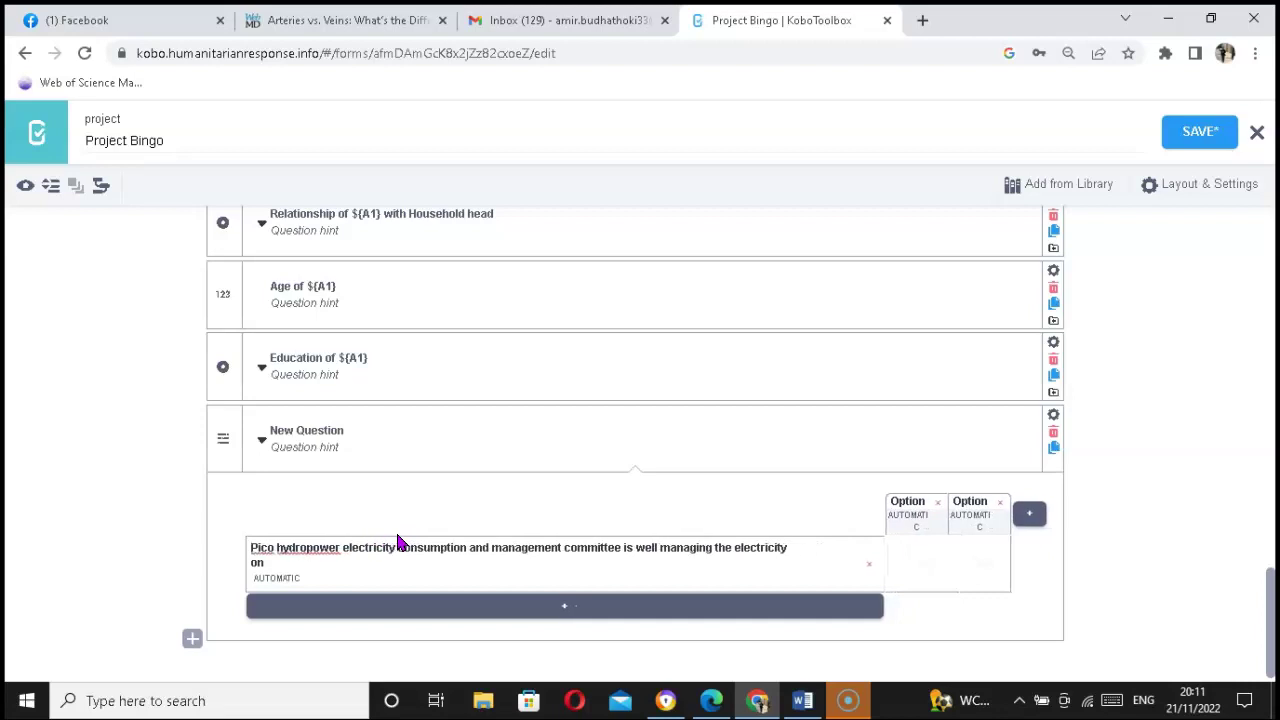
{"action": "left_click", "coordinate": [300, 588]}
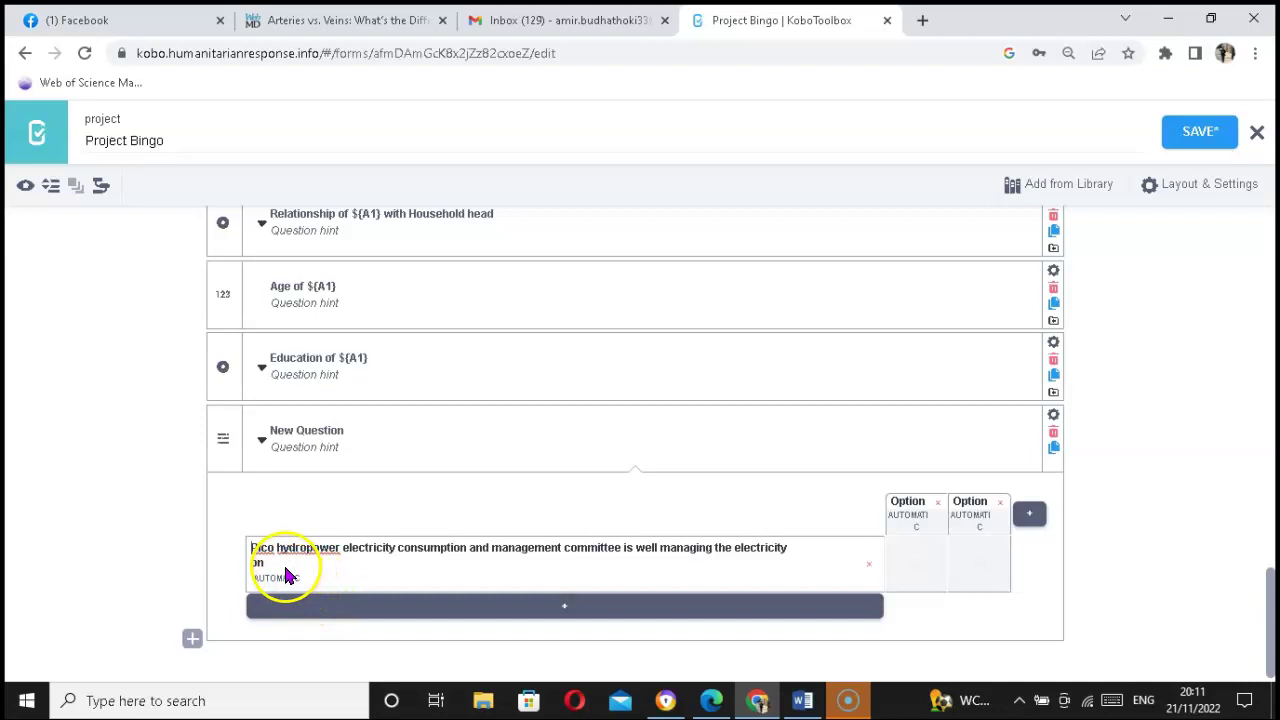
{"action": "left_click", "coordinate": [285, 573]}
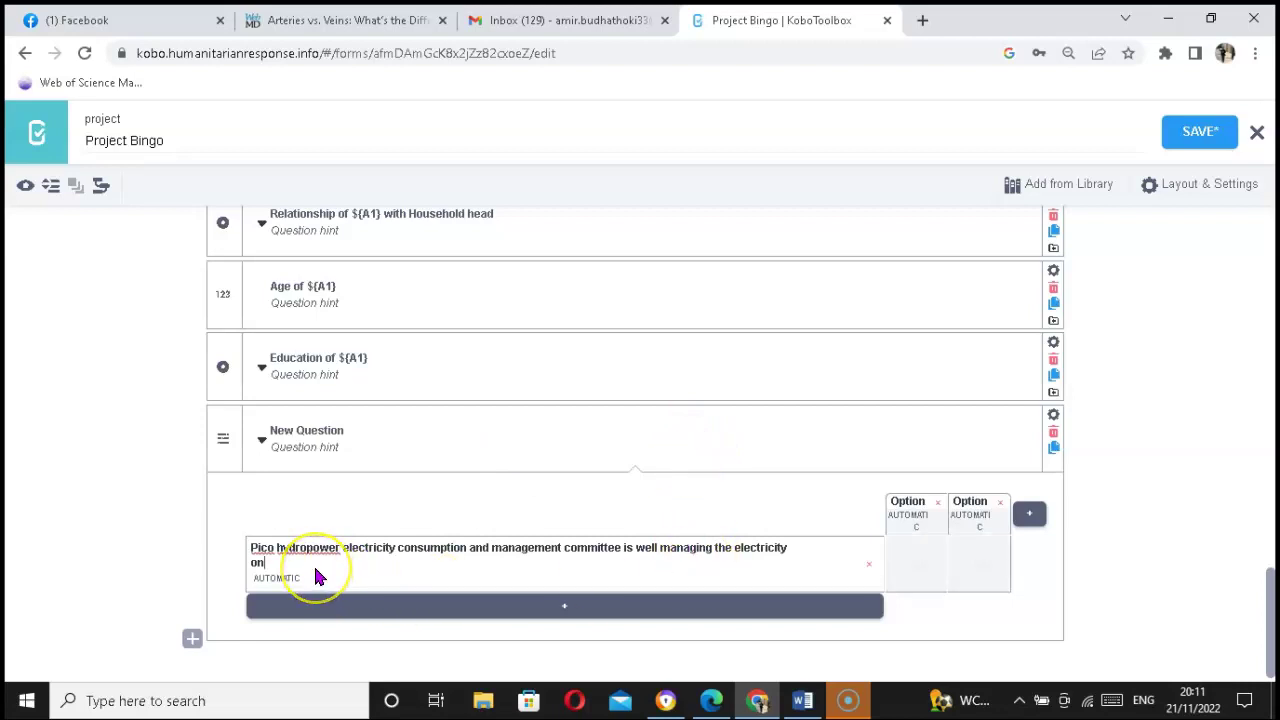
- End the first statement with 'in my community' and label the first two columns Strongly Disagree and Disagree
{"action": "key", "text": "BackSpace"}
{"action": "key", "text": "BackSpace"}
{"action": "key", "text": "BackSpace"}
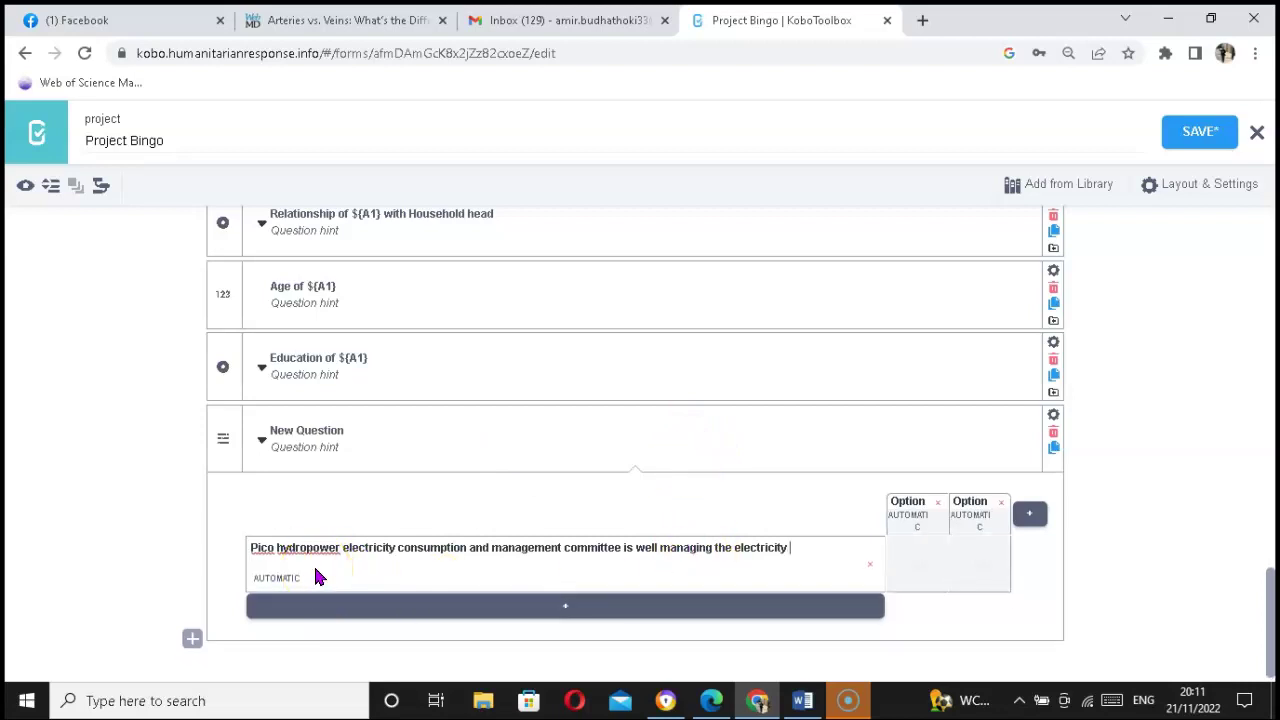
{"action": "type", "text": "in "}
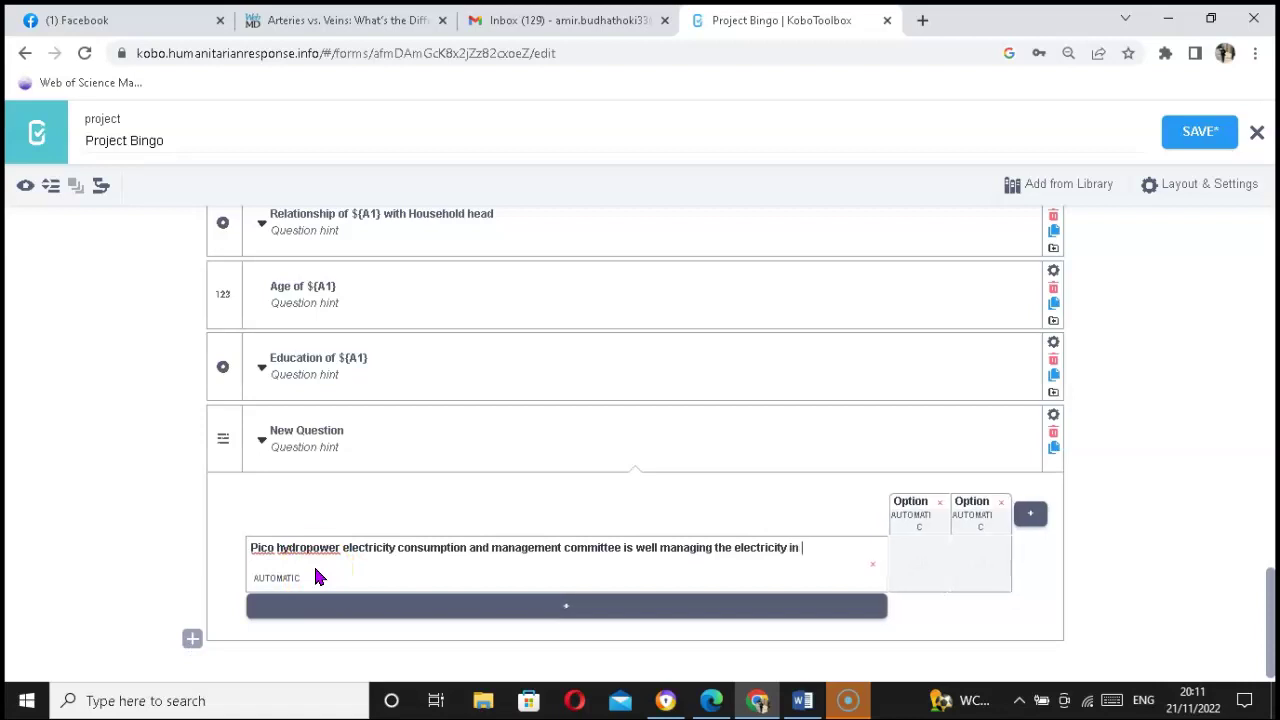
{"action": "type", "text": "my communi"}
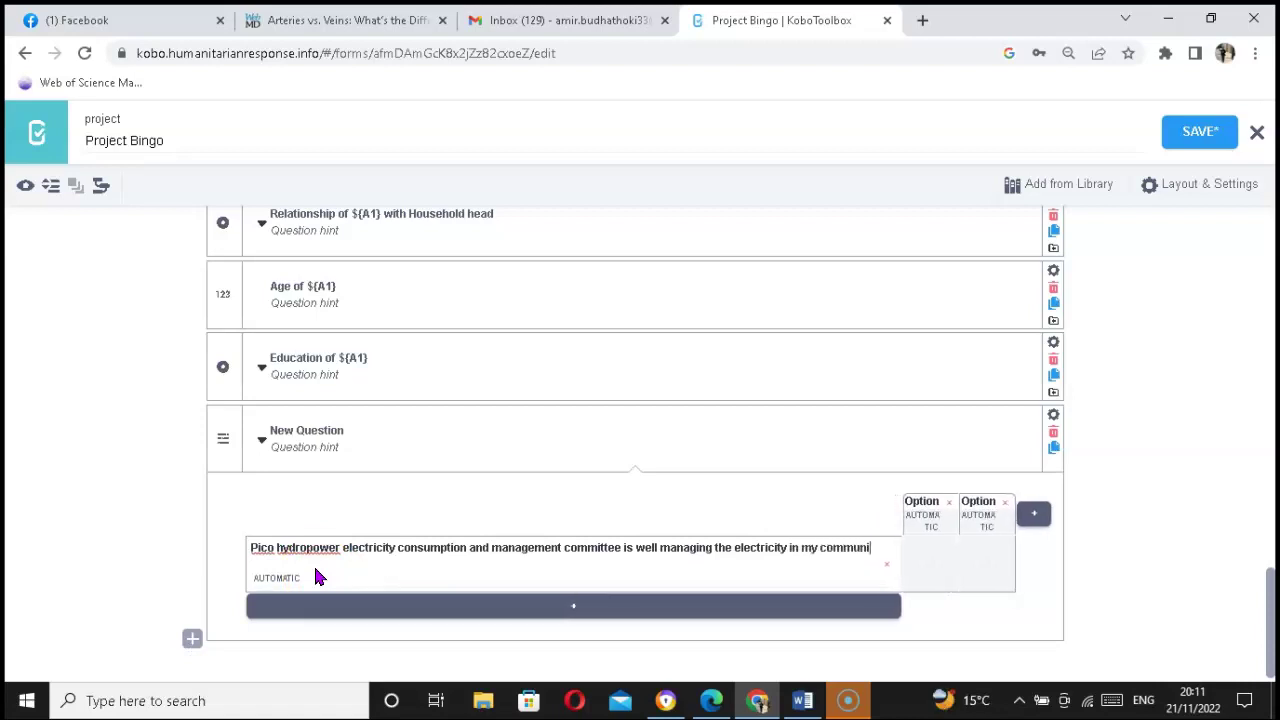
{"action": "type", "text": "ty"}
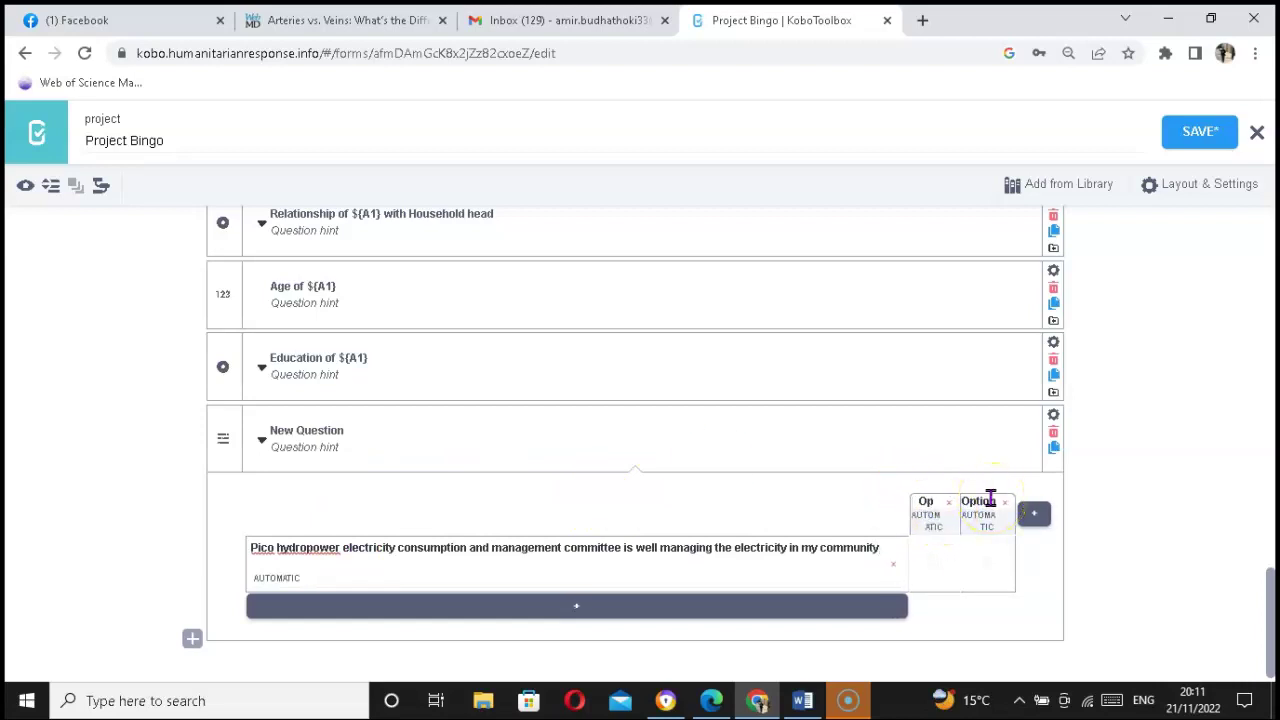
{"action": "key", "text": "BackSpace"}
{"action": "key", "text": "BackSpace"}
{"action": "type", "text": "Strongly"}
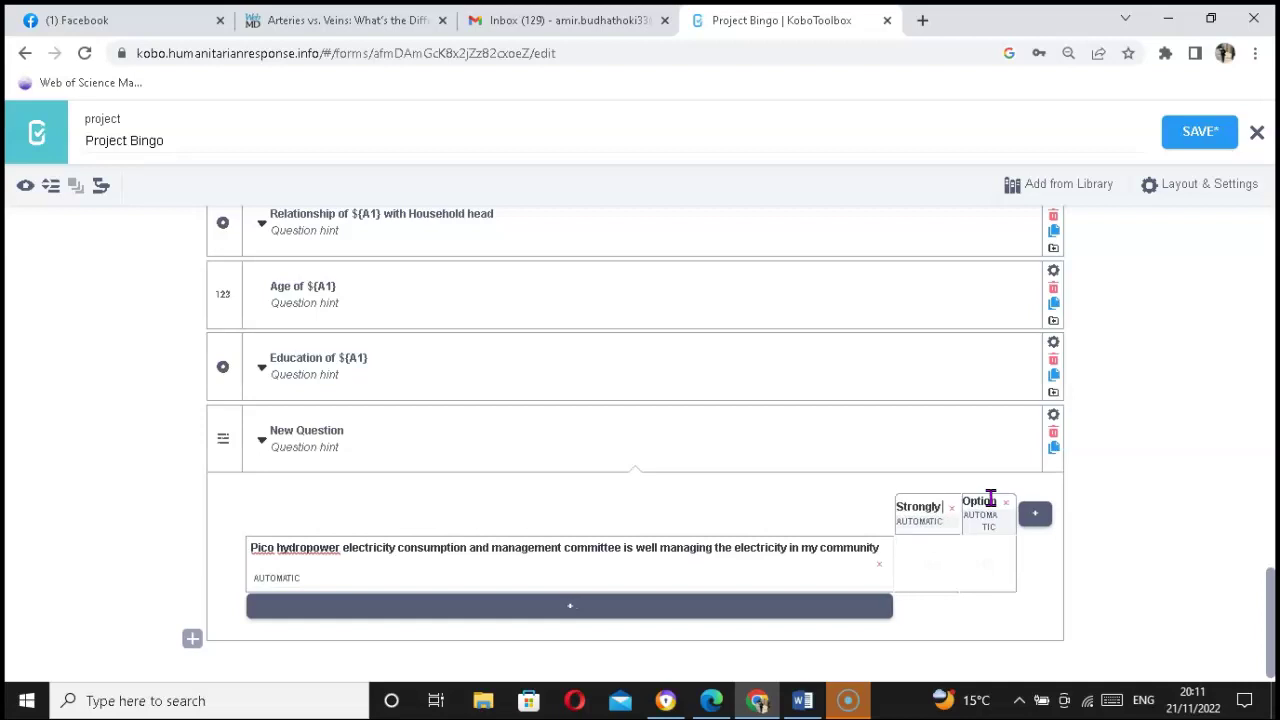
{"action": "type", "text": " Des"}
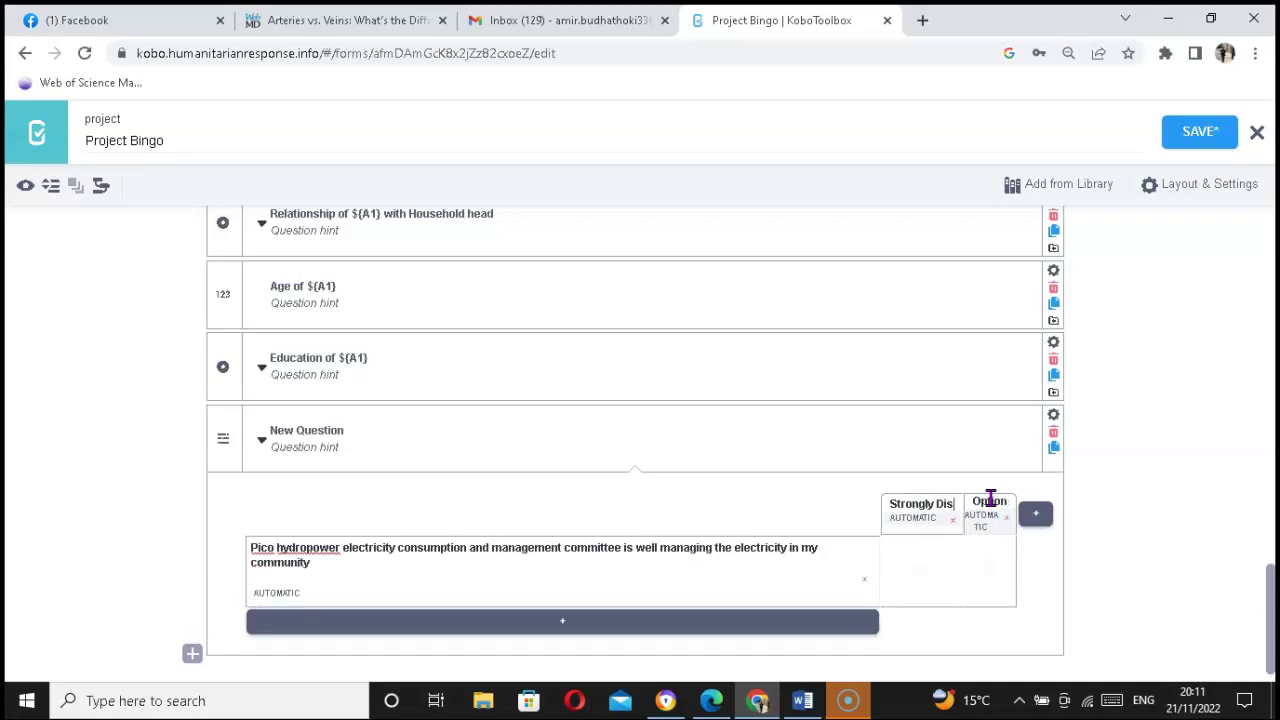
{"action": "type", "text": "agree"}
{"action": "left_click", "coordinate": [988, 514]}
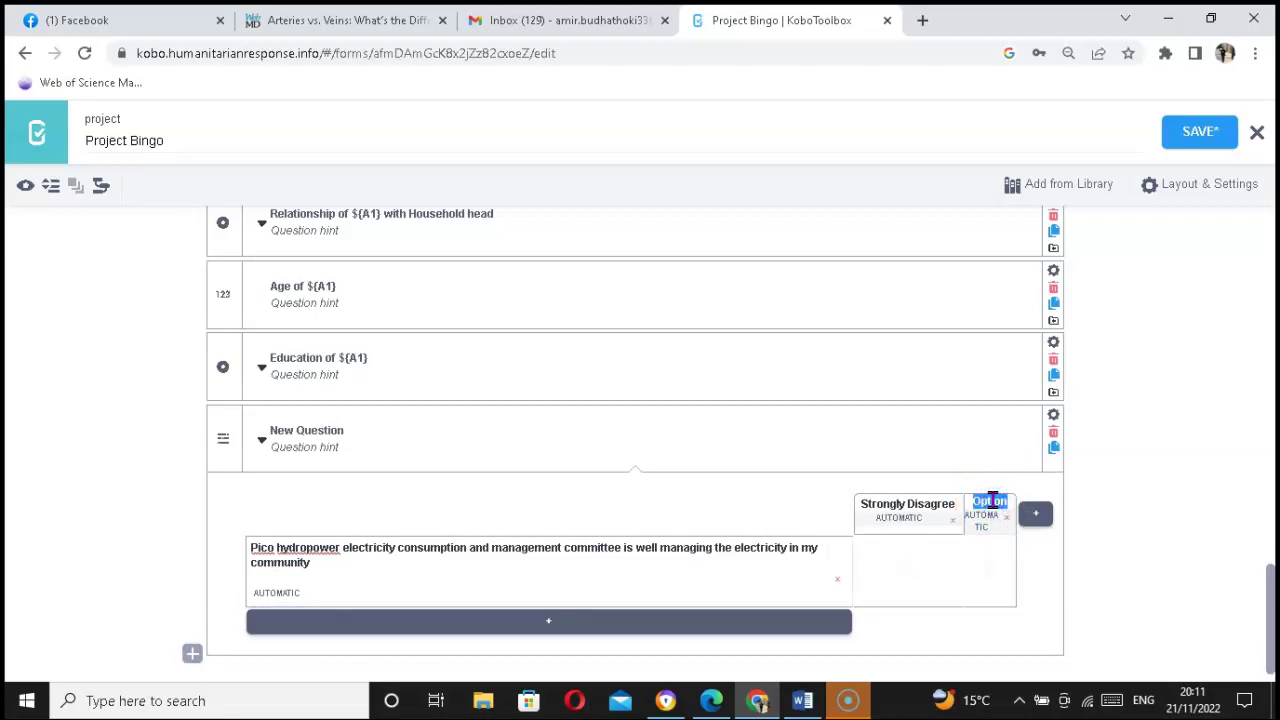
{"action": "type", "text": "Disagree"}
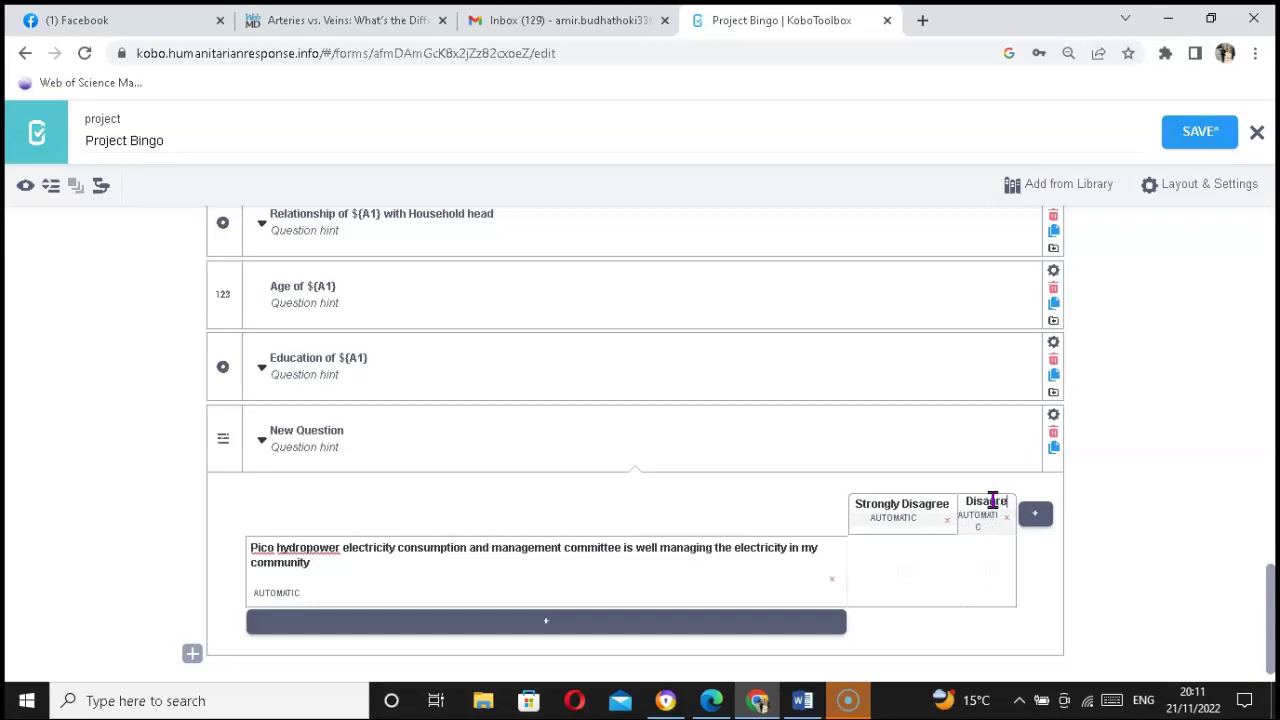
{"action": "left_click", "coordinate": [1034, 517]}
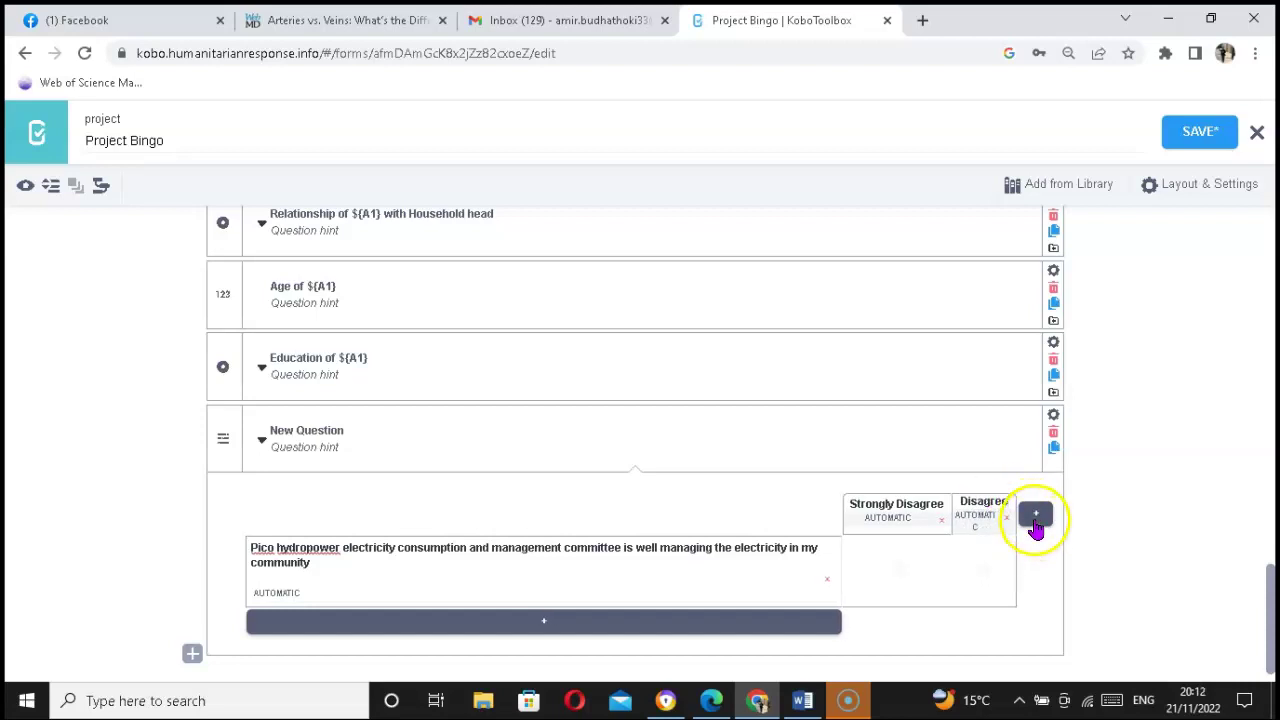
- Add three more rating columns labelled Netral, Agree and a fifth column
{"action": "left_click", "coordinate": [1035, 524]}
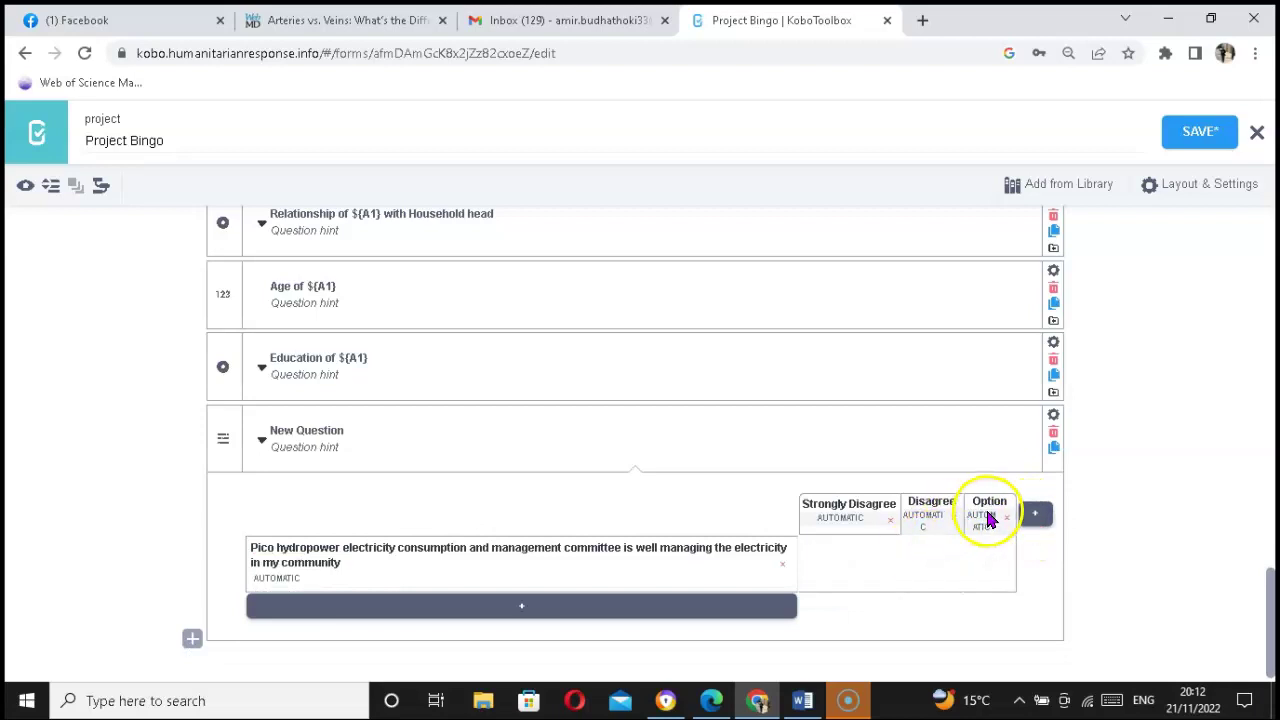
{"action": "left_click", "coordinate": [989, 505]}
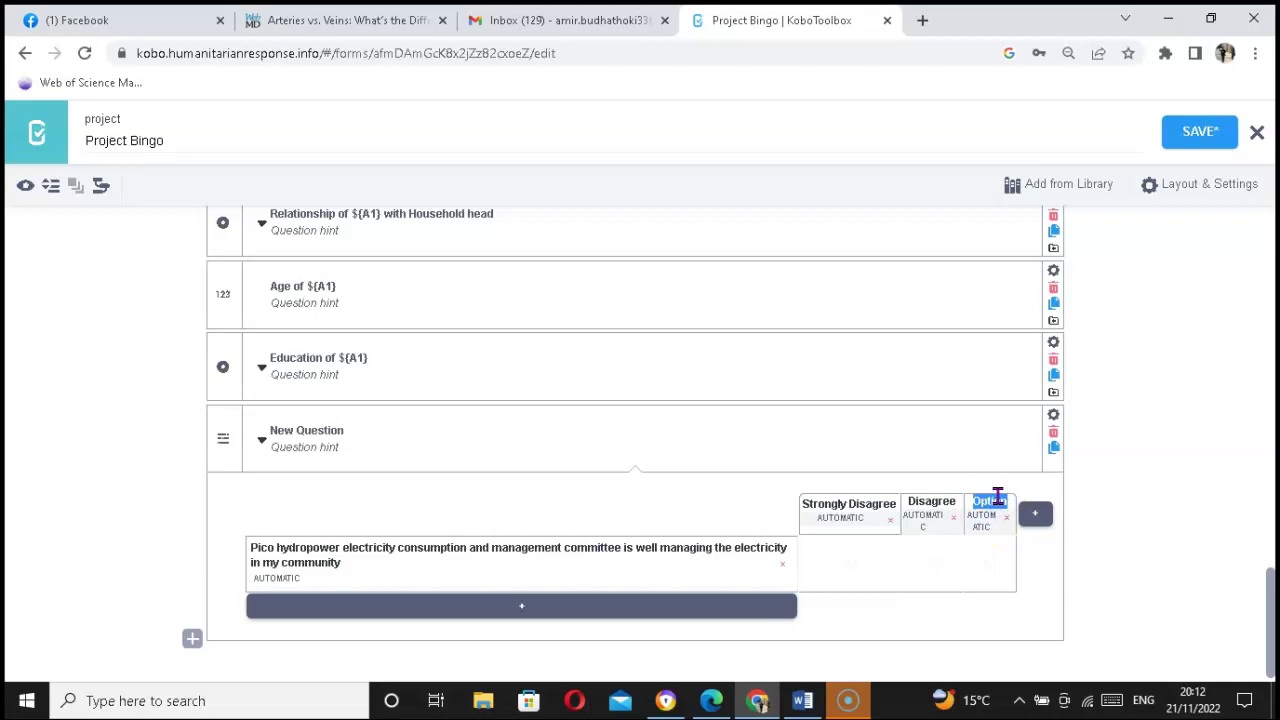
{"action": "type", "text": "Netr"}
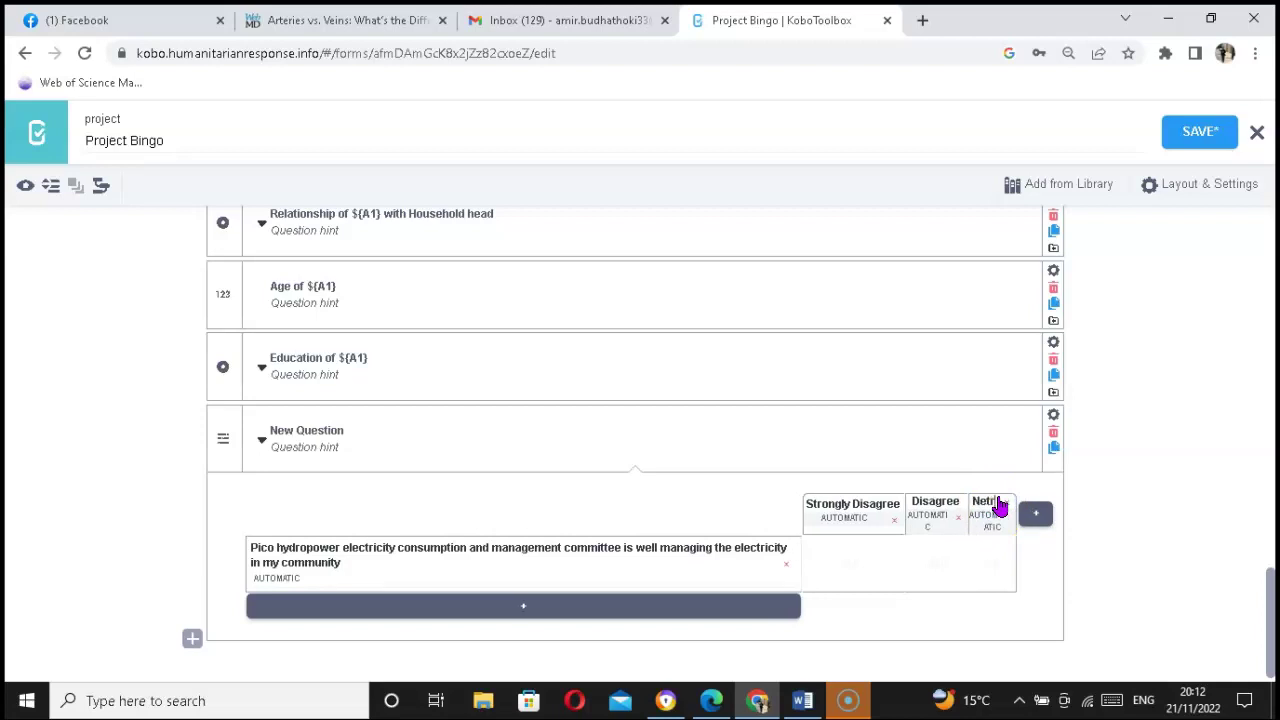
{"action": "type", "text": "al"}
{"action": "left_click", "coordinate": [1036, 514]}
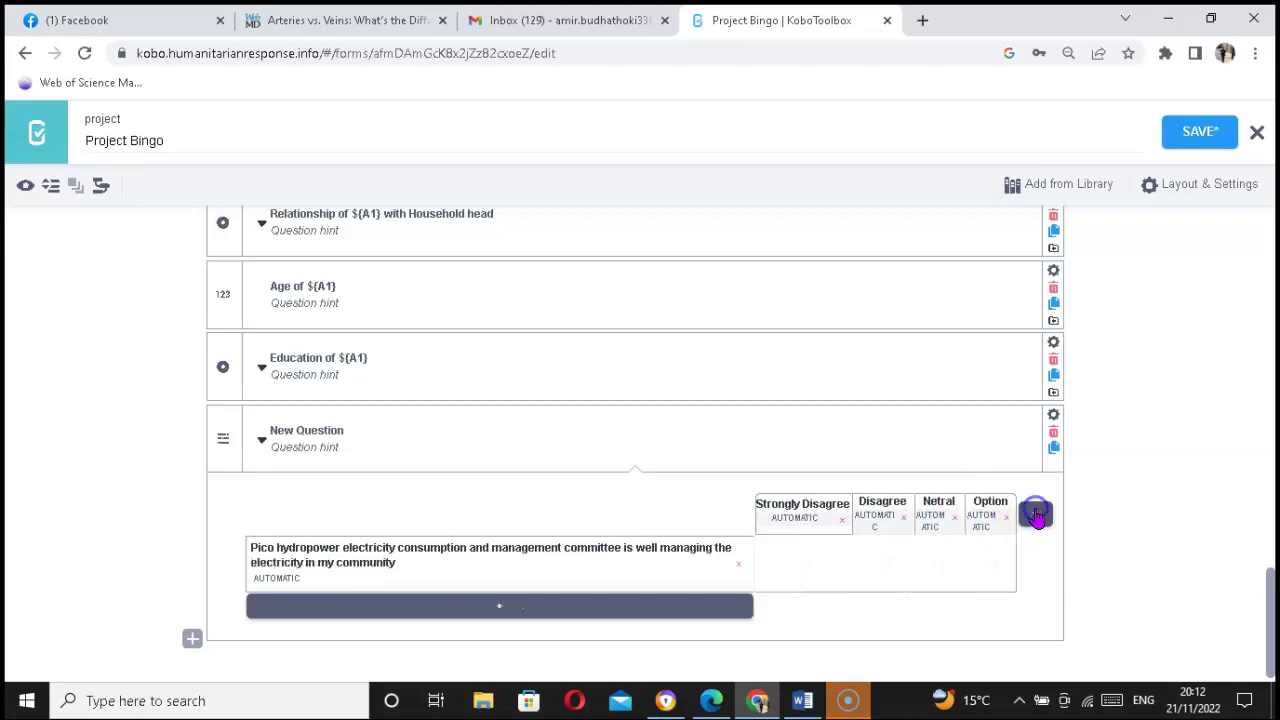
{"action": "left_click", "coordinate": [990, 505]}
{"action": "type", "text": "A"}
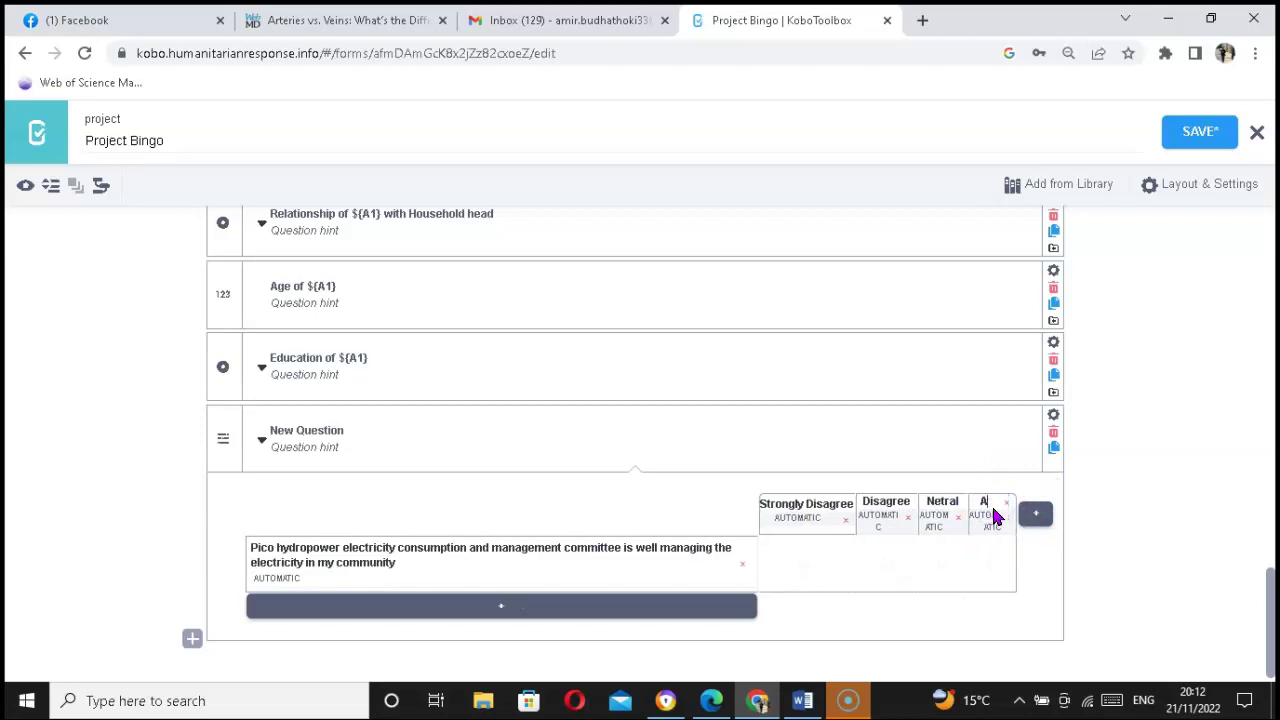
{"action": "type", "text": "gree"}
{"action": "left_click", "coordinate": [1036, 514]}
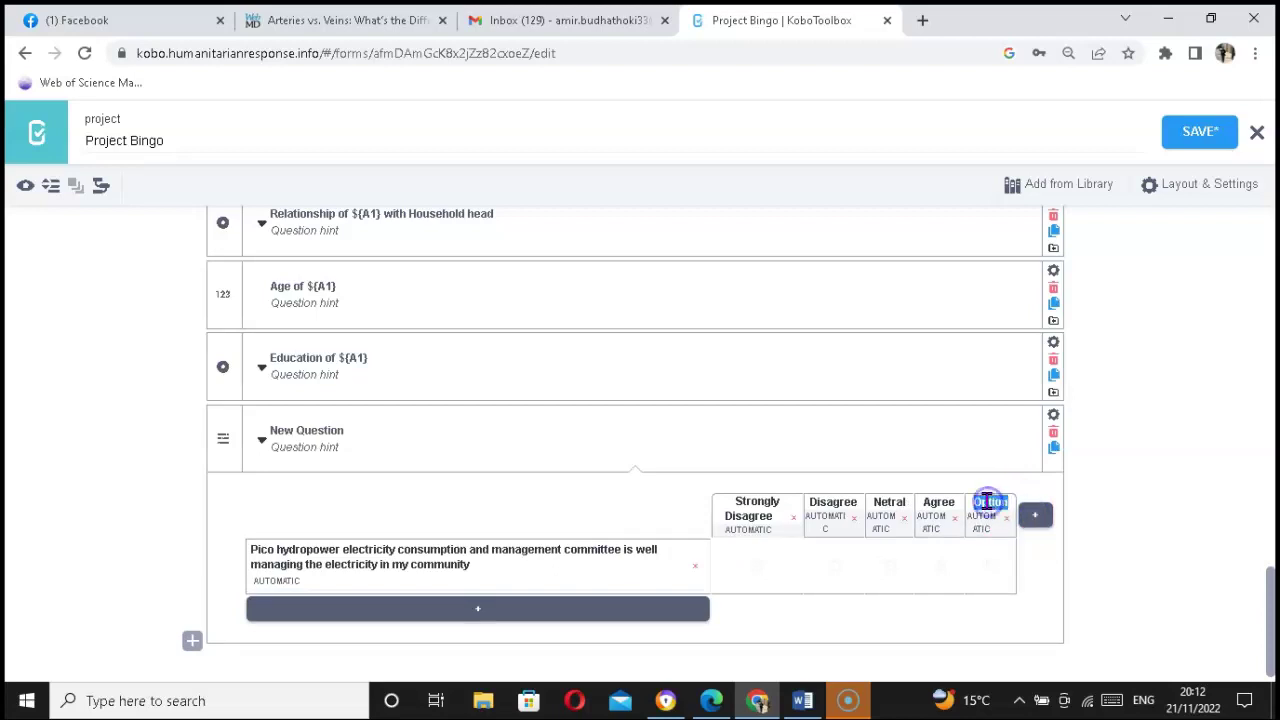
{"action": "type", "text": "Strongly Disagree"}
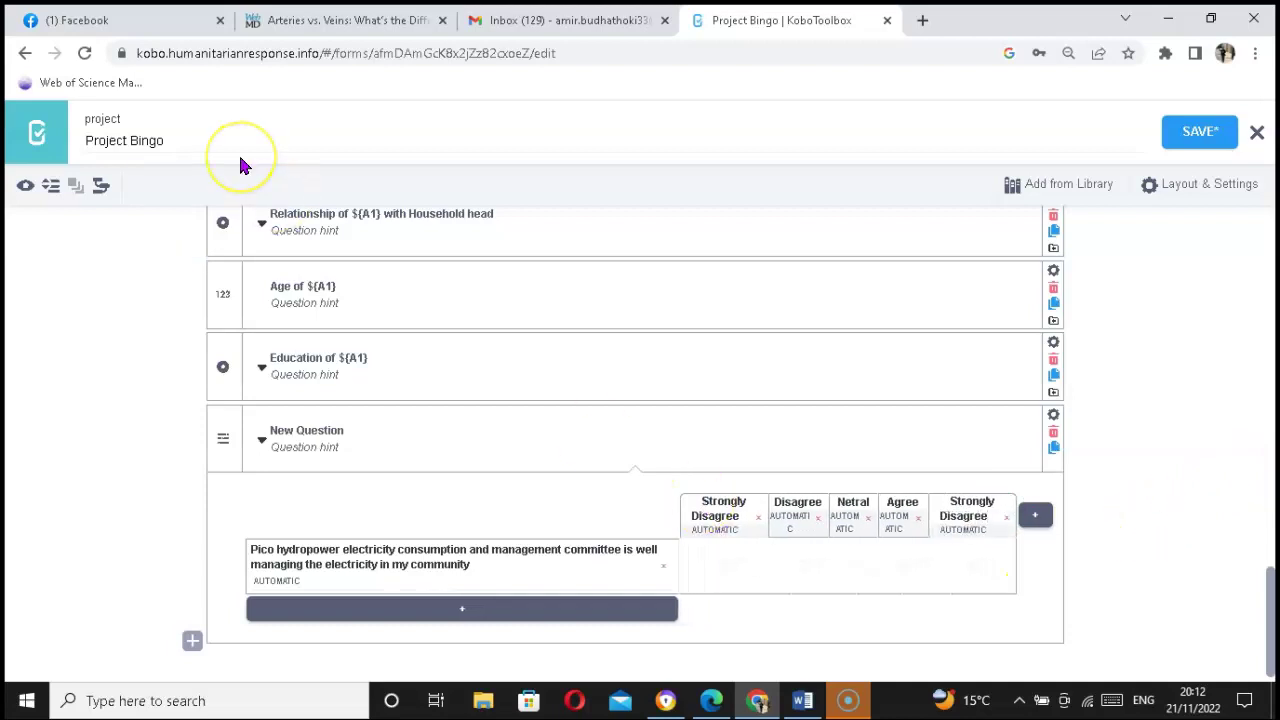
{"action": "key", "text": "alt+Tab"}
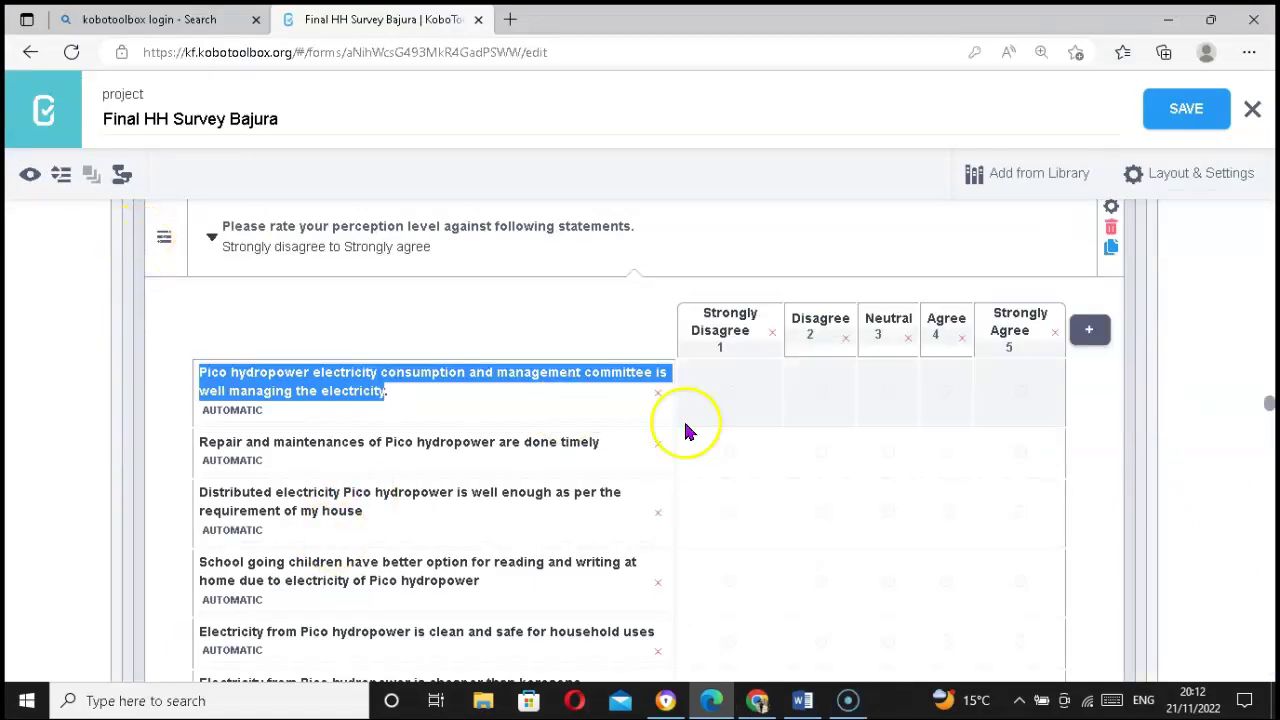
{"action": "key", "text": "alt+Tab"}
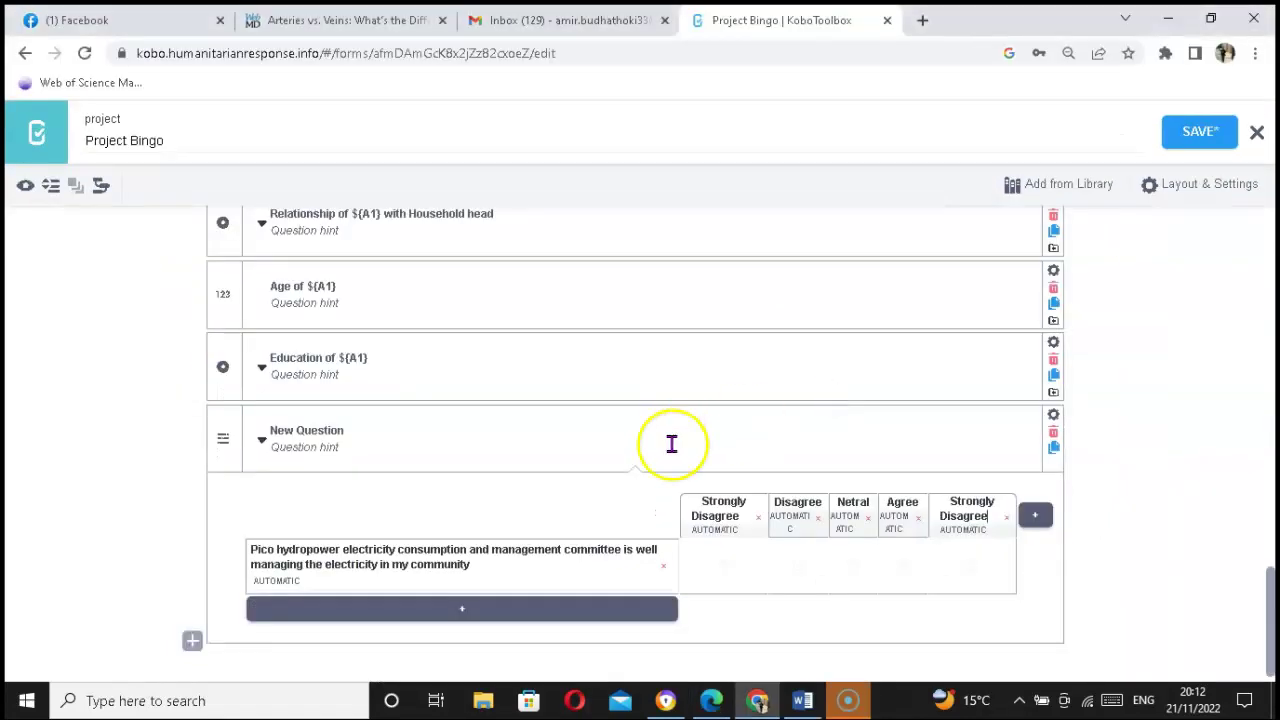
- Give the five rating columns the values 1, 2, 3, 4 and 5
{"action": "left_click", "coordinate": [731, 537]}
{"action": "left_click", "coordinate": [743, 528]}
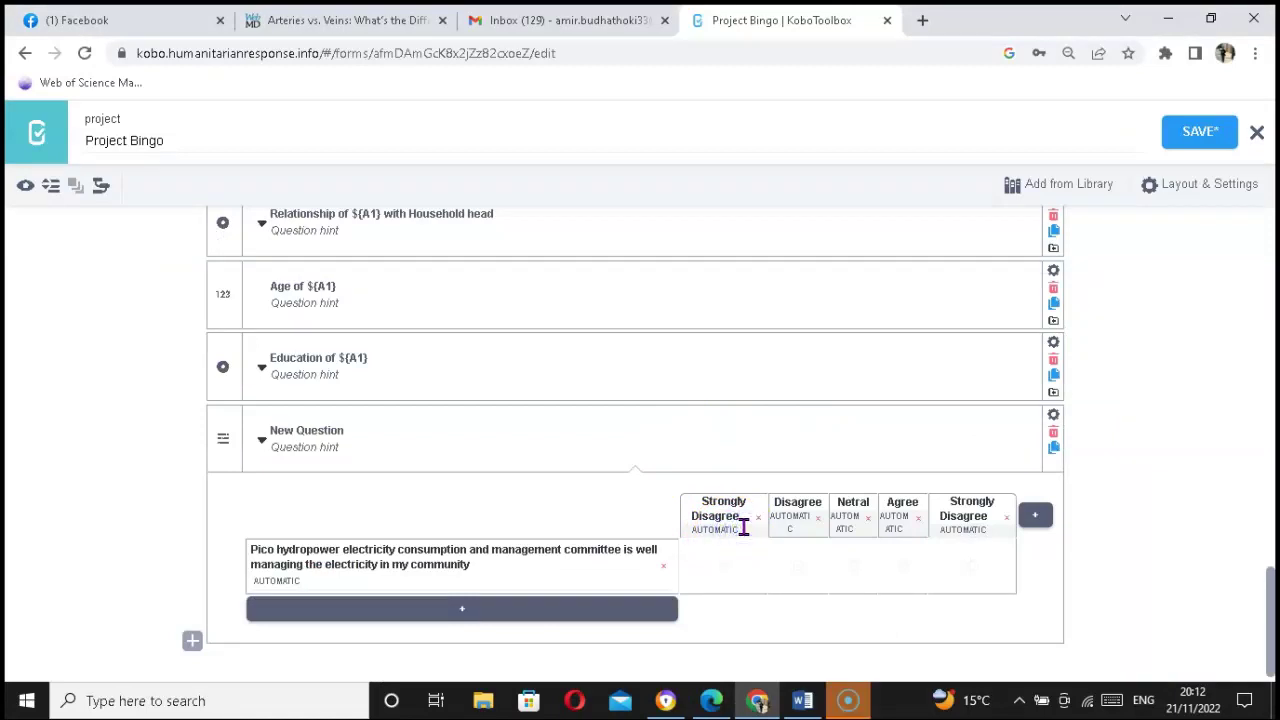
{"action": "left_click", "coordinate": [793, 518]}
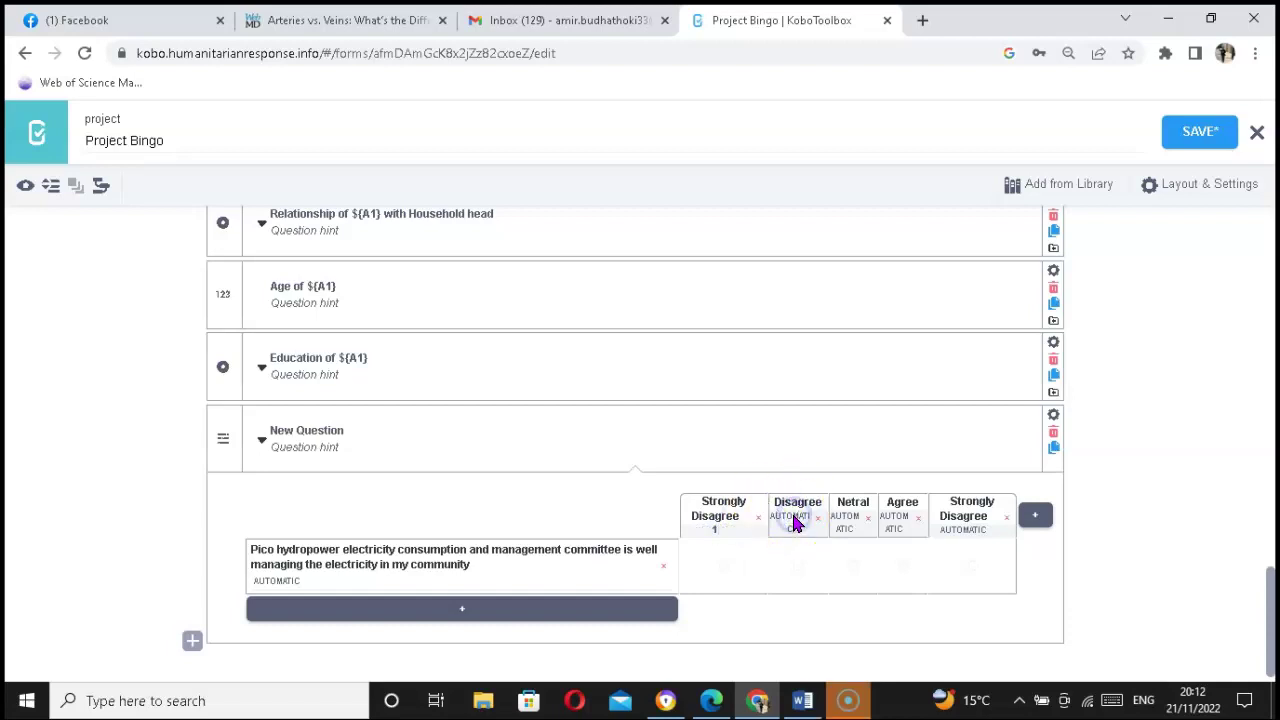
{"action": "type", "text": "2"}
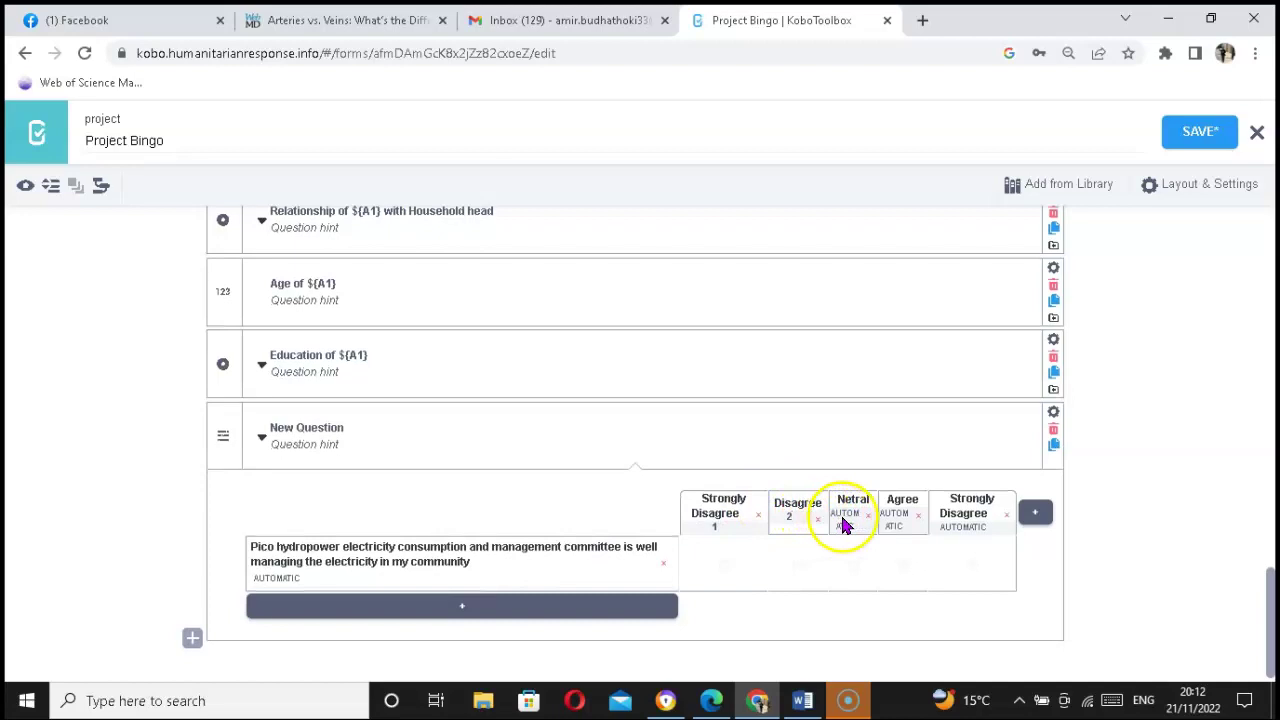
{"action": "left_click", "coordinate": [843, 525]}
{"action": "type", "text": "3"}
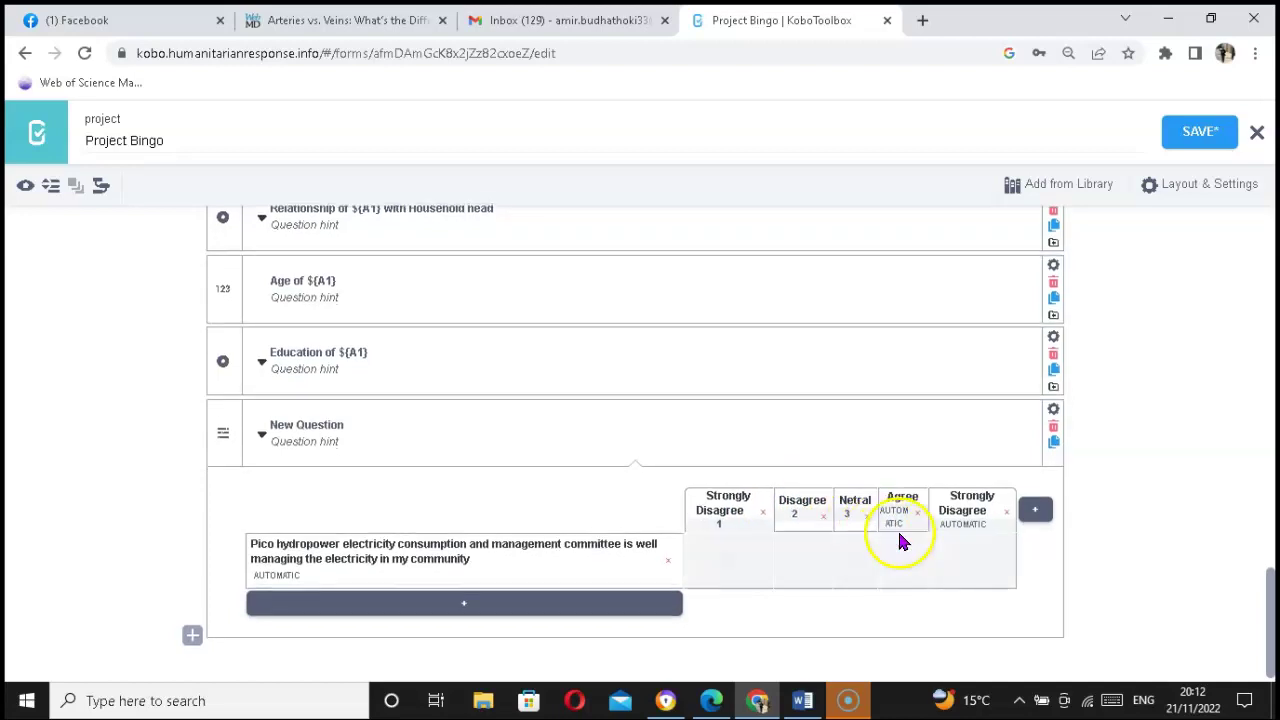
{"action": "left_click", "coordinate": [900, 528]}
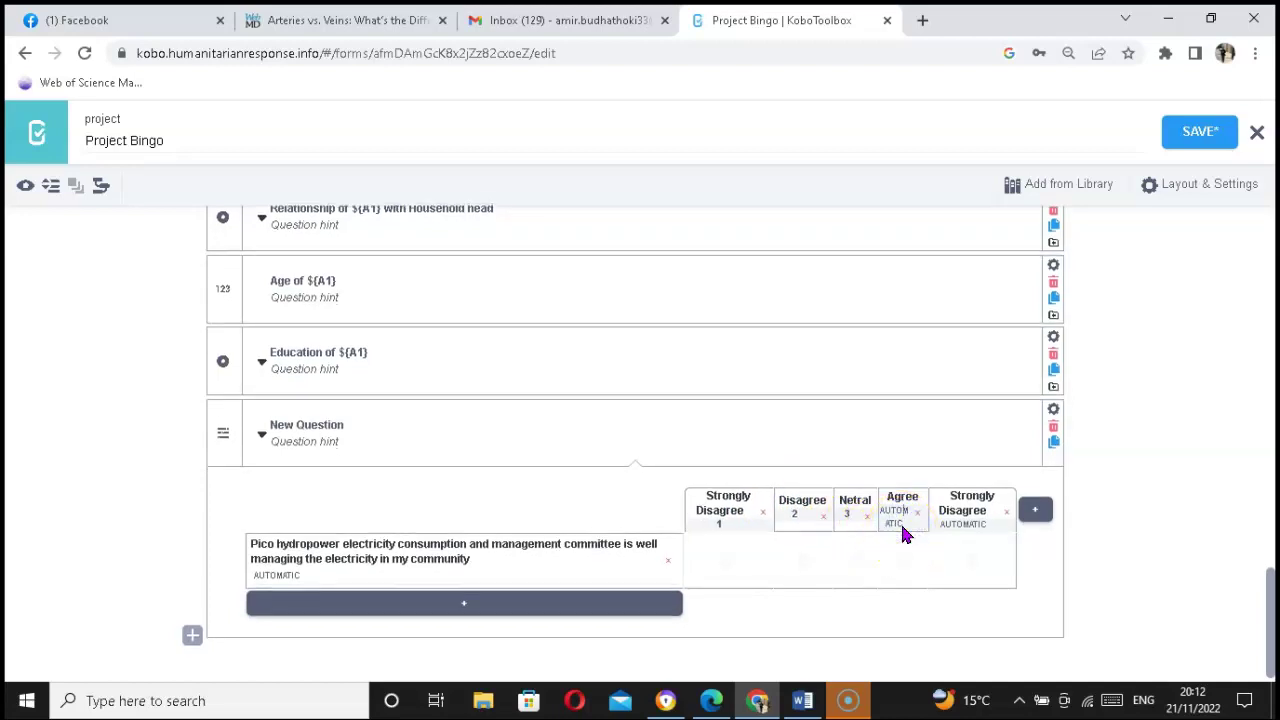
{"action": "type", "text": "4"}
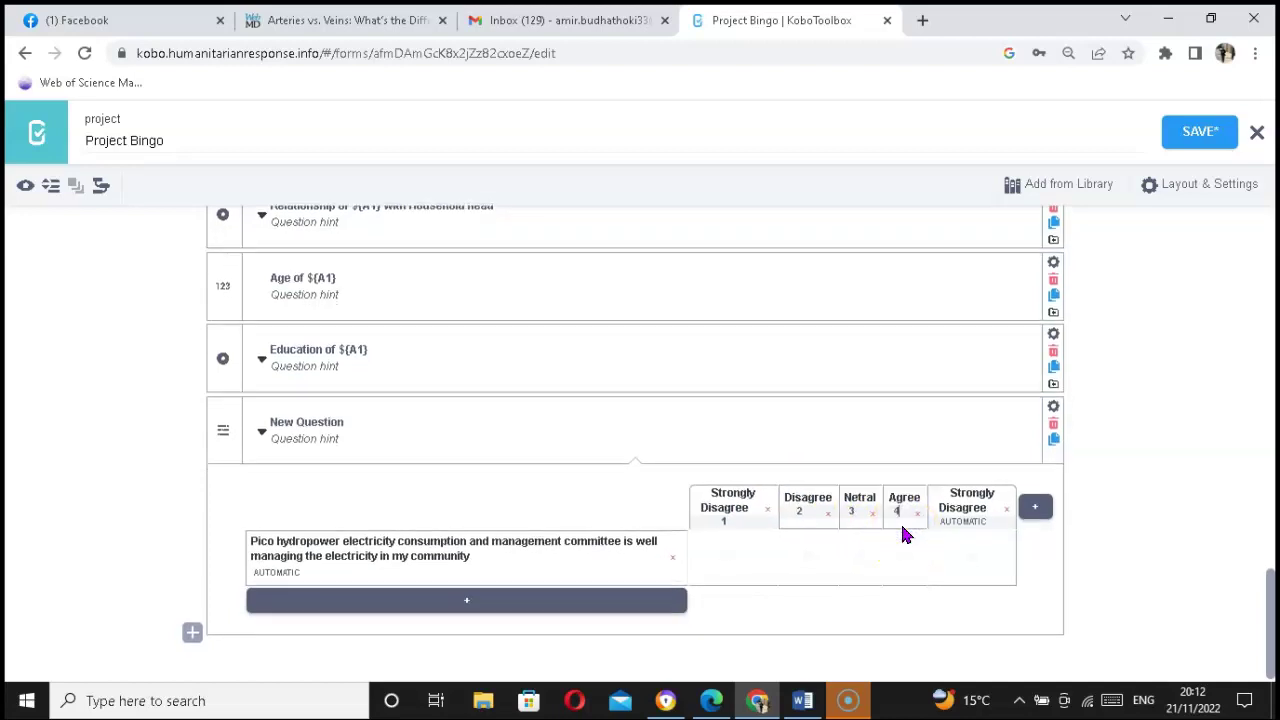
{"action": "left_click", "coordinate": [960, 524]}
{"action": "left_click", "coordinate": [963, 522]}
{"action": "type", "text": "5"}
{"action": "left_click", "coordinate": [1074, 560]}
- Correct the last column's label to Strongly Agree
{"action": "left_click", "coordinate": [997, 542]}
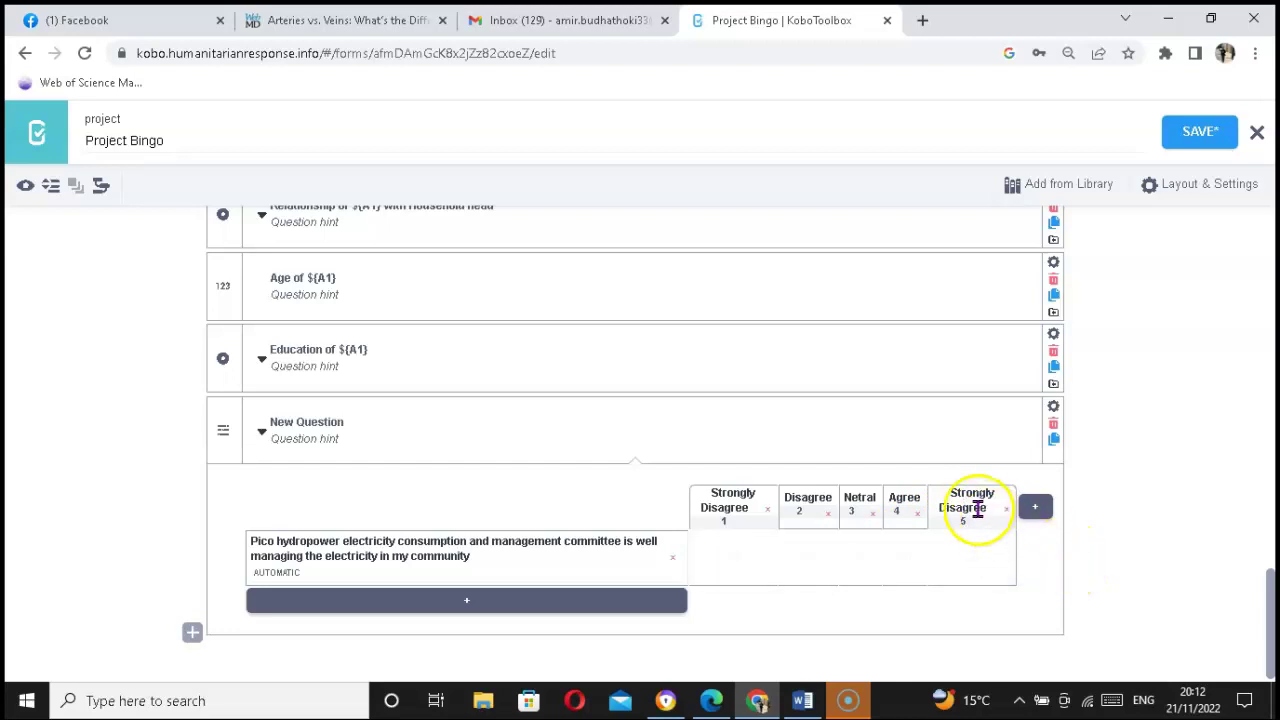
{"action": "left_click", "coordinate": [986, 510]}
{"action": "left_click", "coordinate": [1040, 507]}
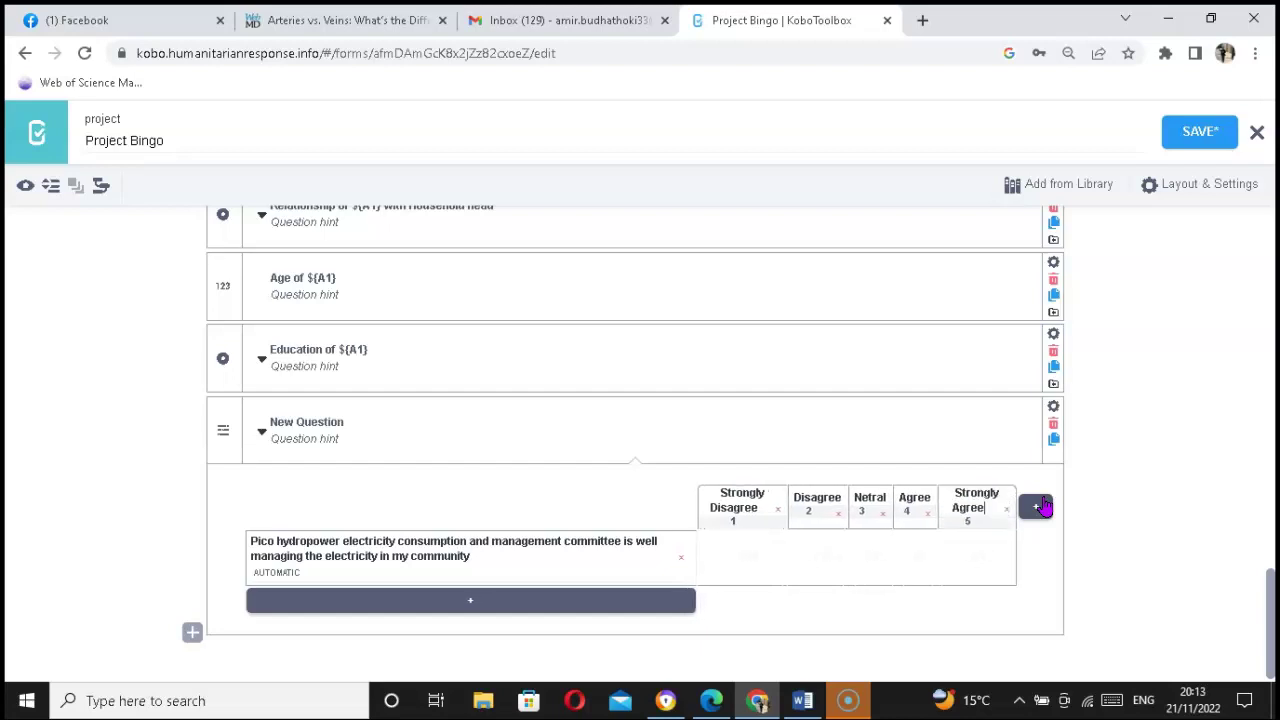
- Add a second matrix row containing the repair and maintenance statement copied from the Bajura form
{"action": "left_click", "coordinate": [810, 553]}
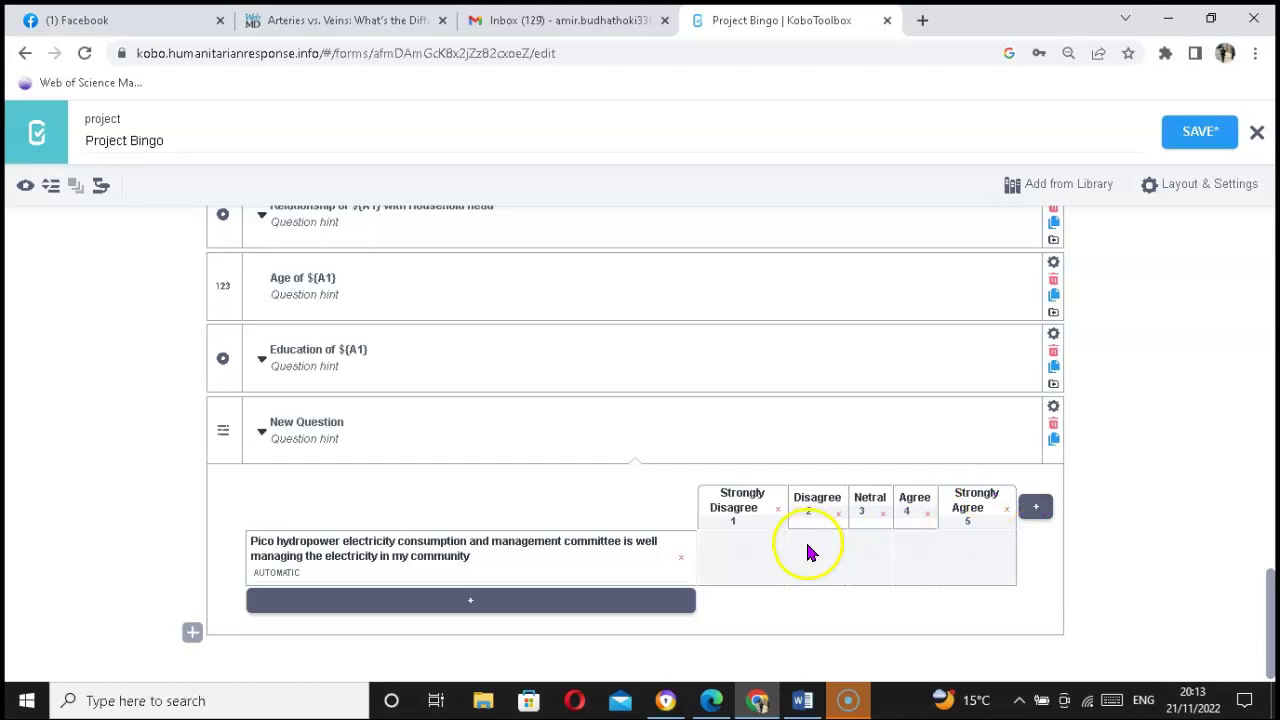
{"action": "left_click", "coordinate": [521, 612]}
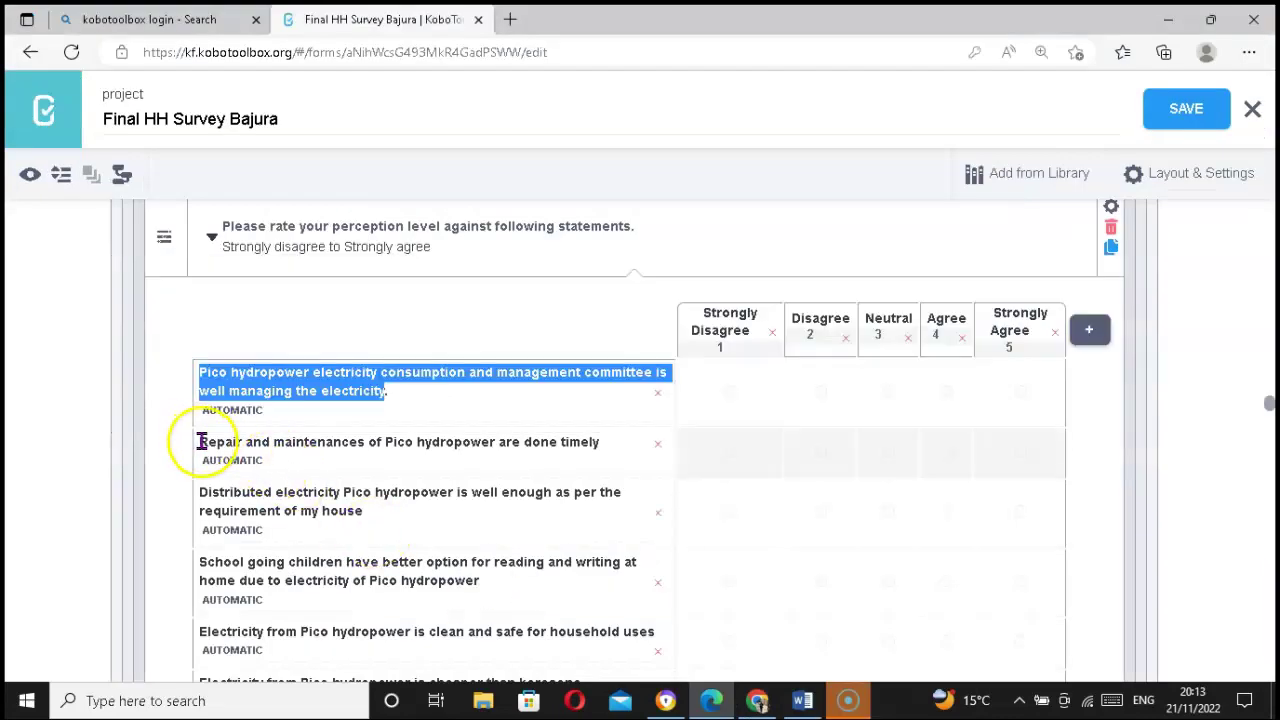
{"action": "left_click_drag", "start_coordinate": [200, 442], "coordinate": [596, 448]}
{"action": "key", "text": "ctrl+c"}
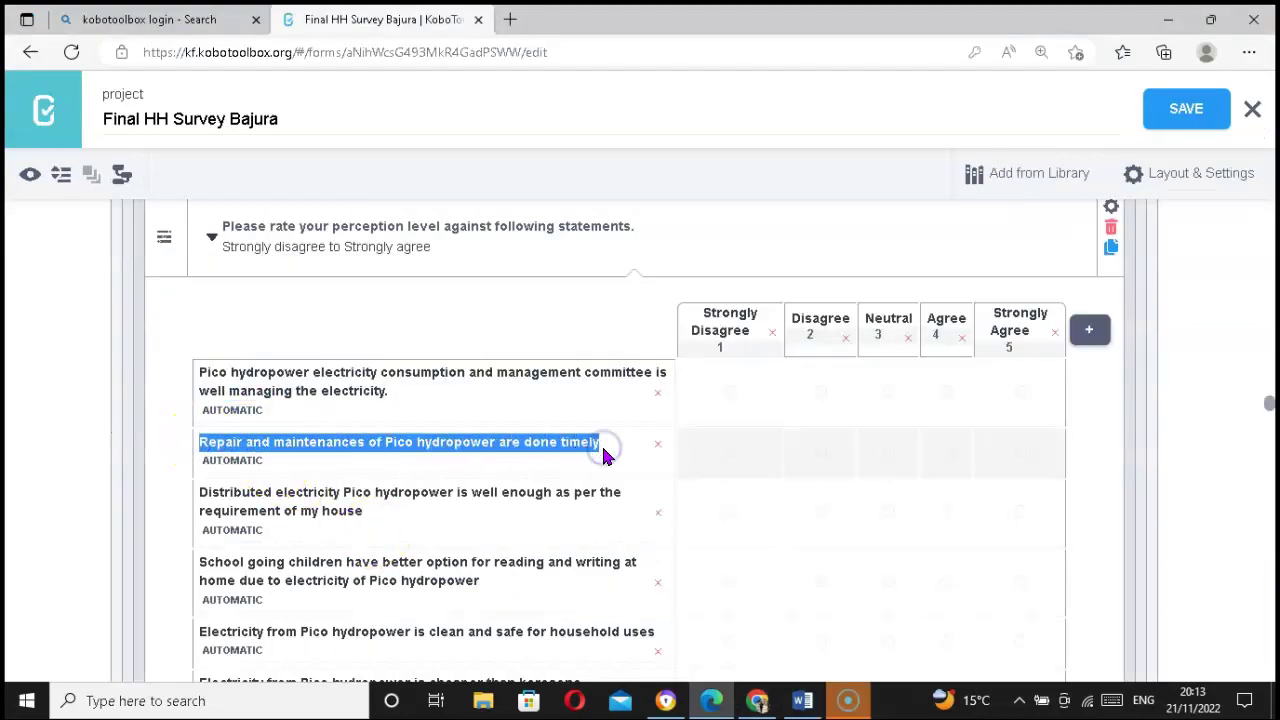
{"action": "key", "text": "alt+Tab"}
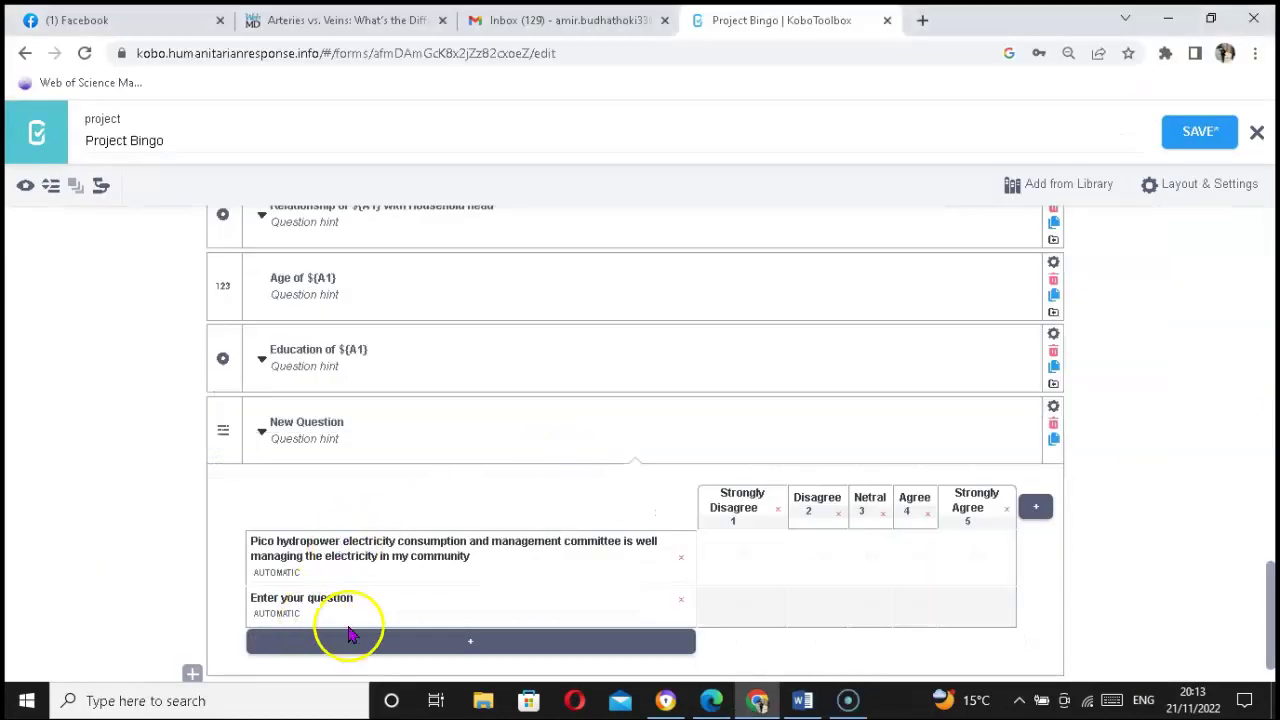
{"action": "left_click", "coordinate": [353, 605]}
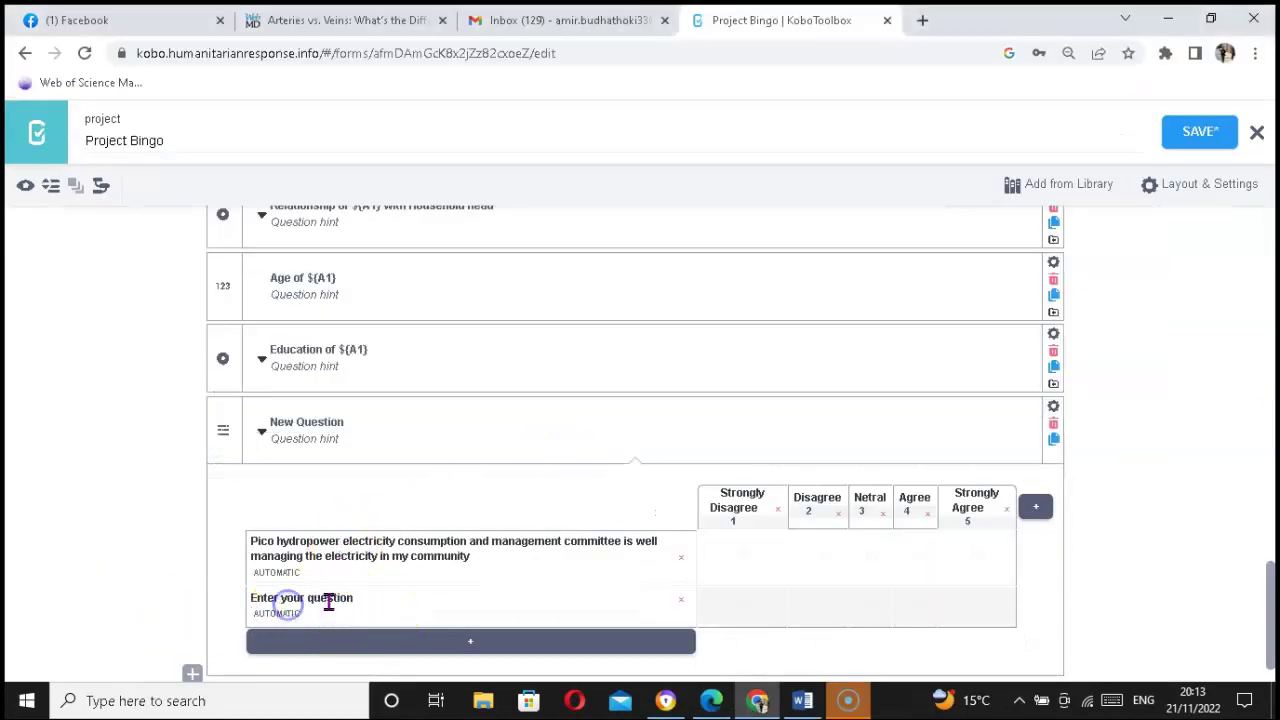
{"action": "left_click_drag", "start_coordinate": [337, 597], "coordinate": [258, 597]}
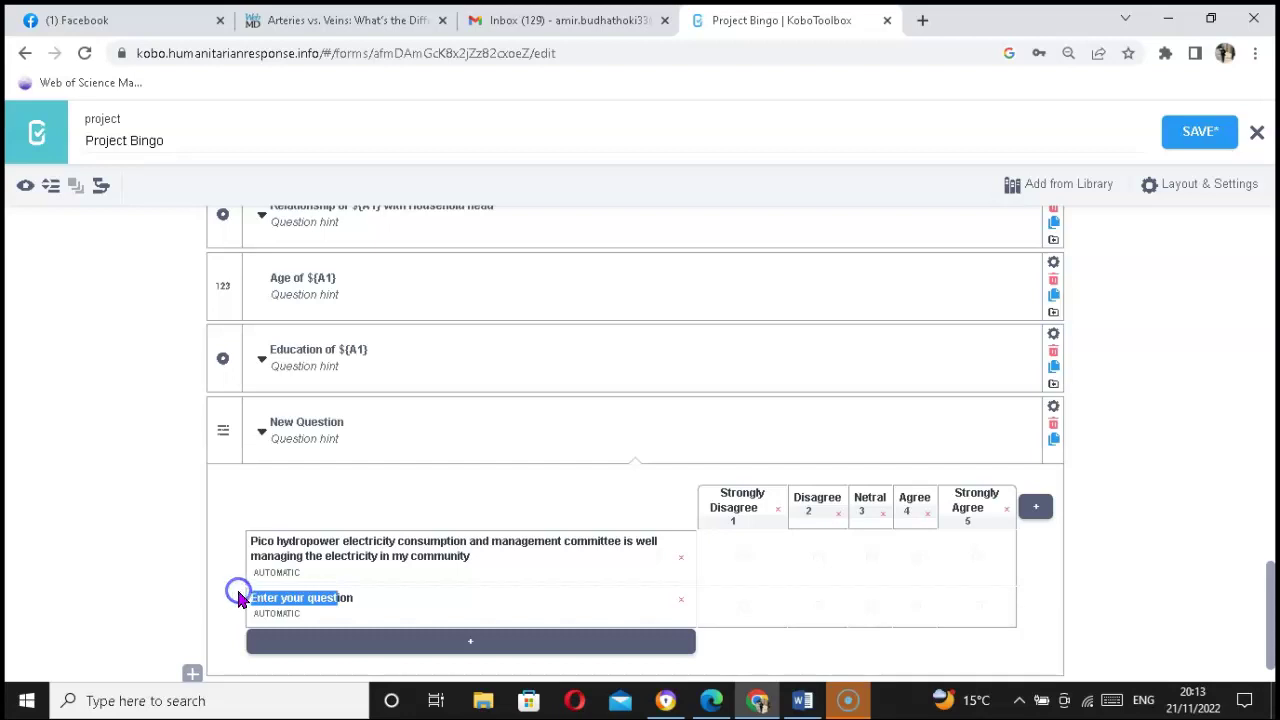
{"action": "key", "text": "BackSpace"}
{"action": "key", "text": "Delete"}
{"action": "key", "text": "Delete"}
{"action": "key", "text": "Delete"}
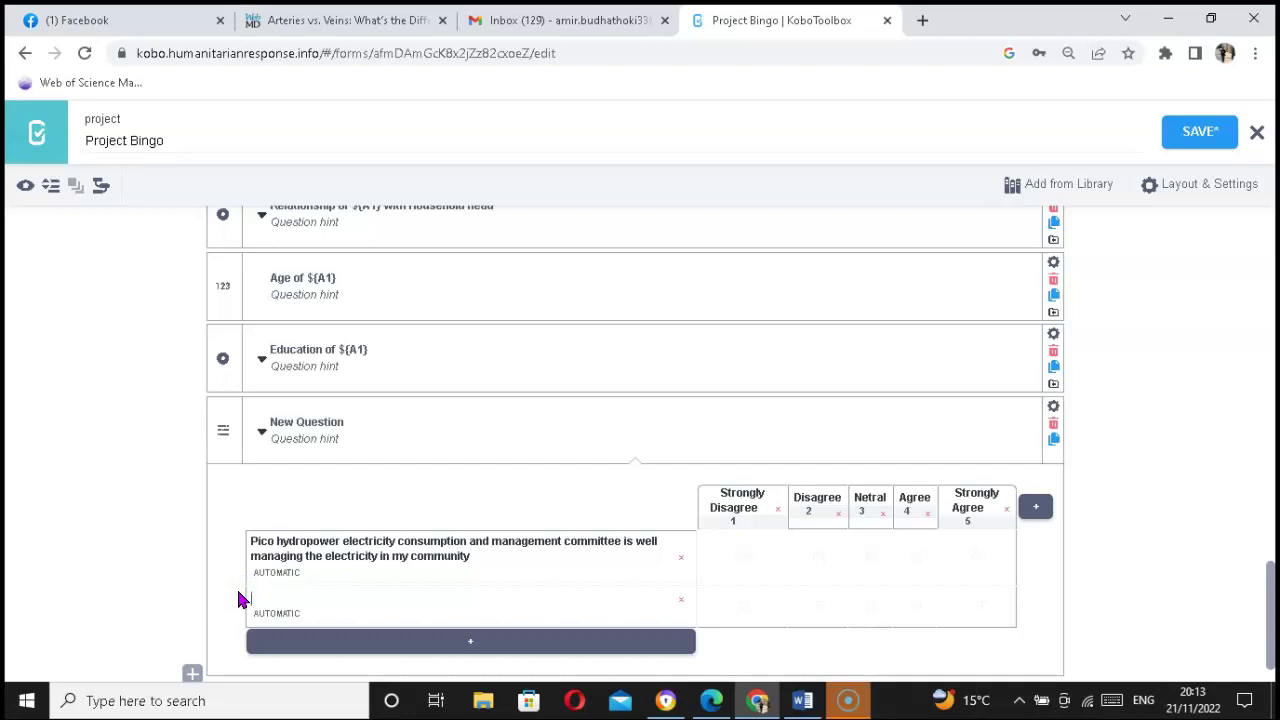
{"action": "key", "text": "ctrl+v"}
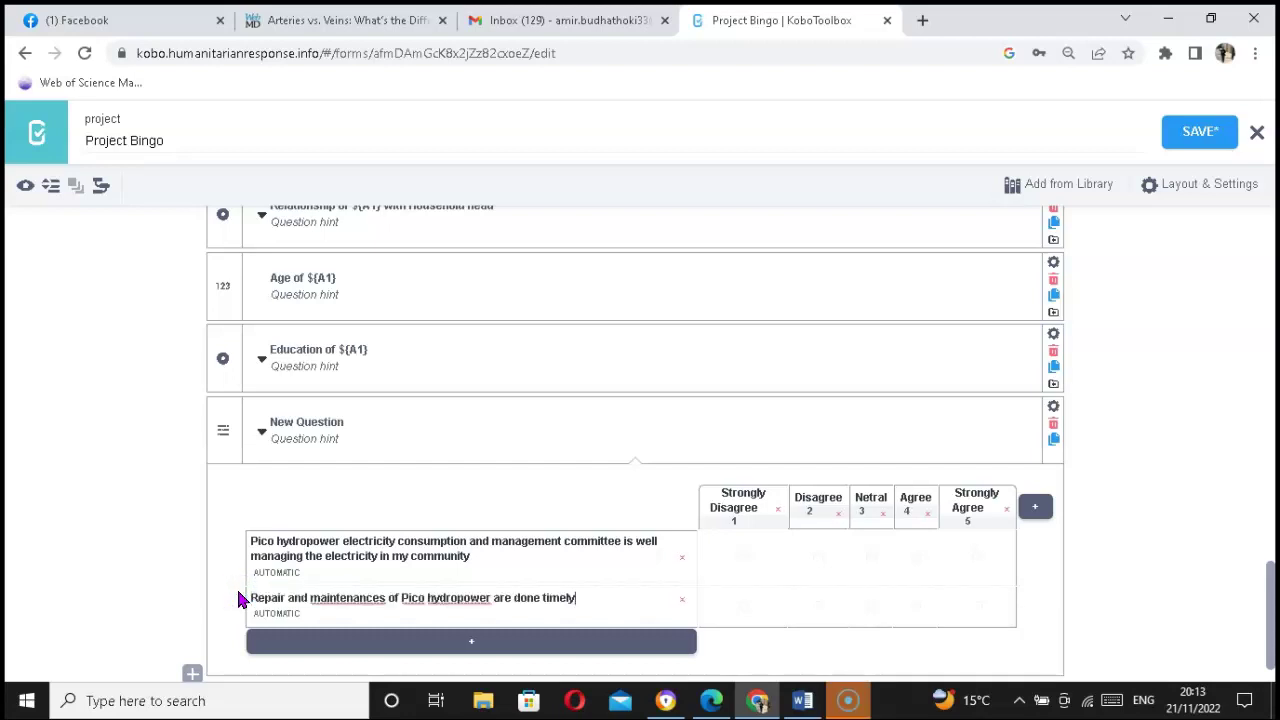
- Fix 'maintenances' and 'hydropower' spellings, then select the Distributed electricity statement in the Bajura form
{"action": "double_click", "coordinate": [362, 597]}
{"action": "right_click", "coordinate": [362, 597]}
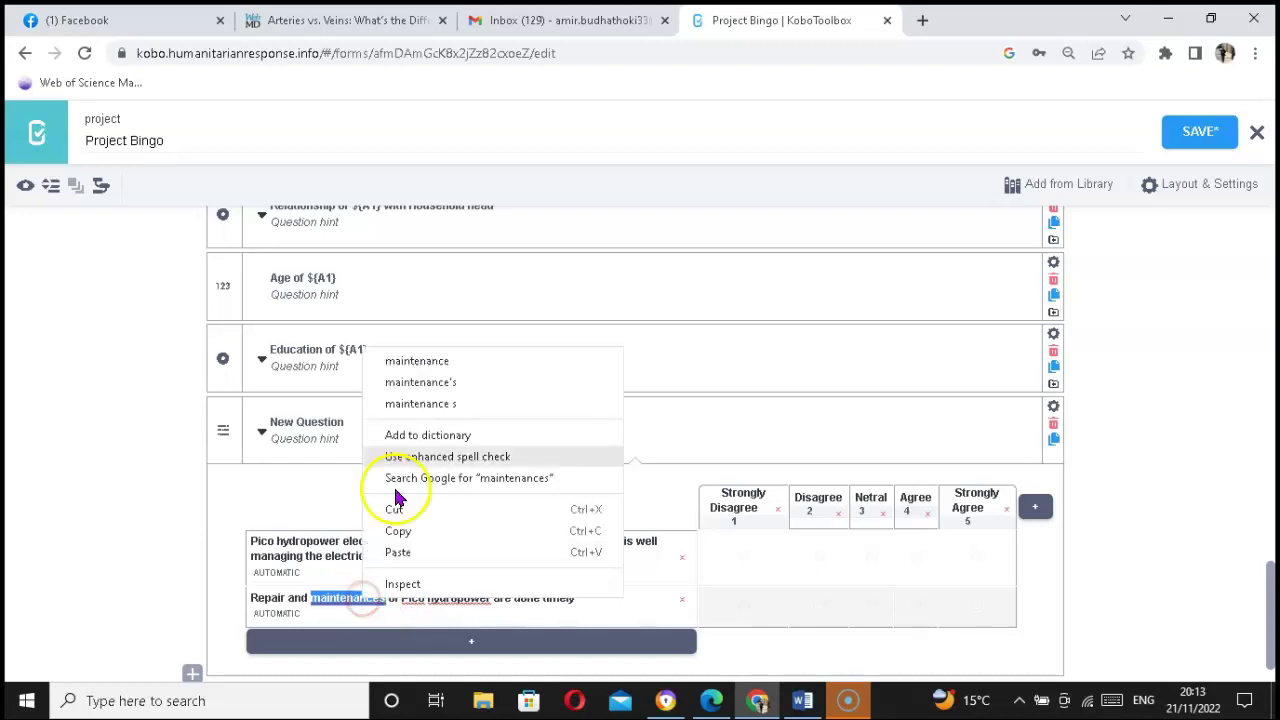
{"action": "left_click", "coordinate": [426, 358]}
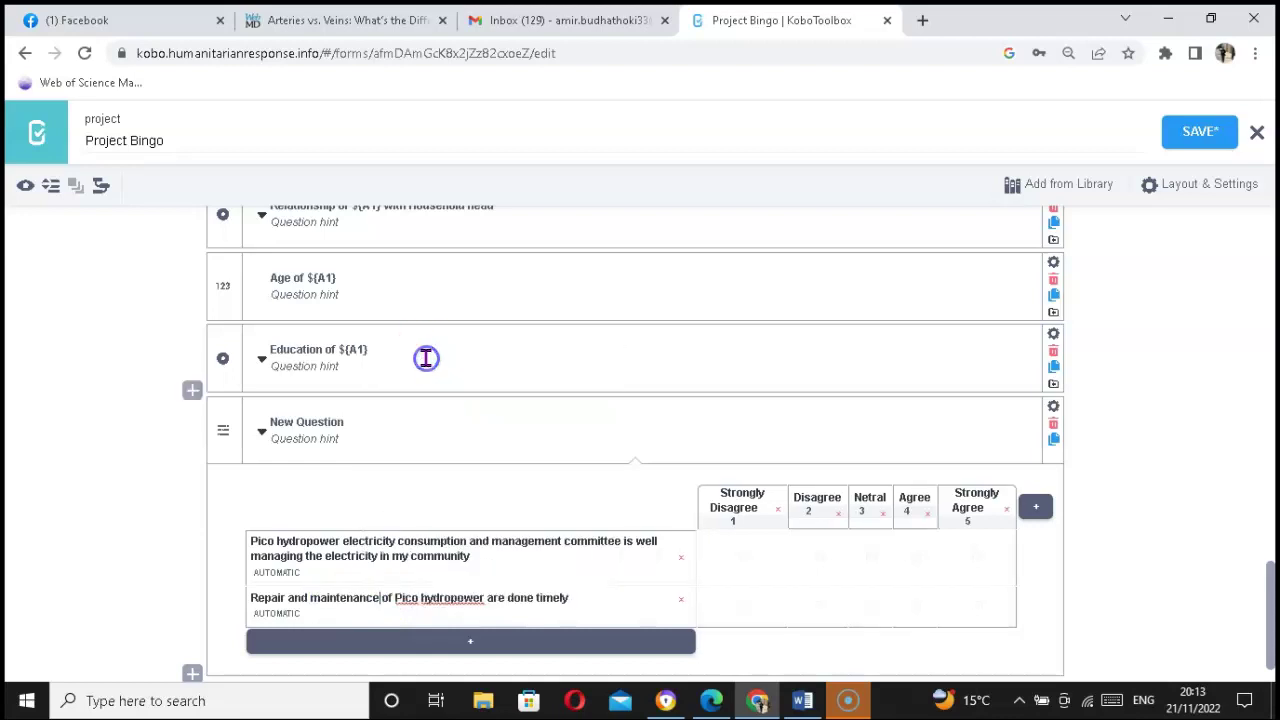
{"action": "right_click", "coordinate": [435, 600]}
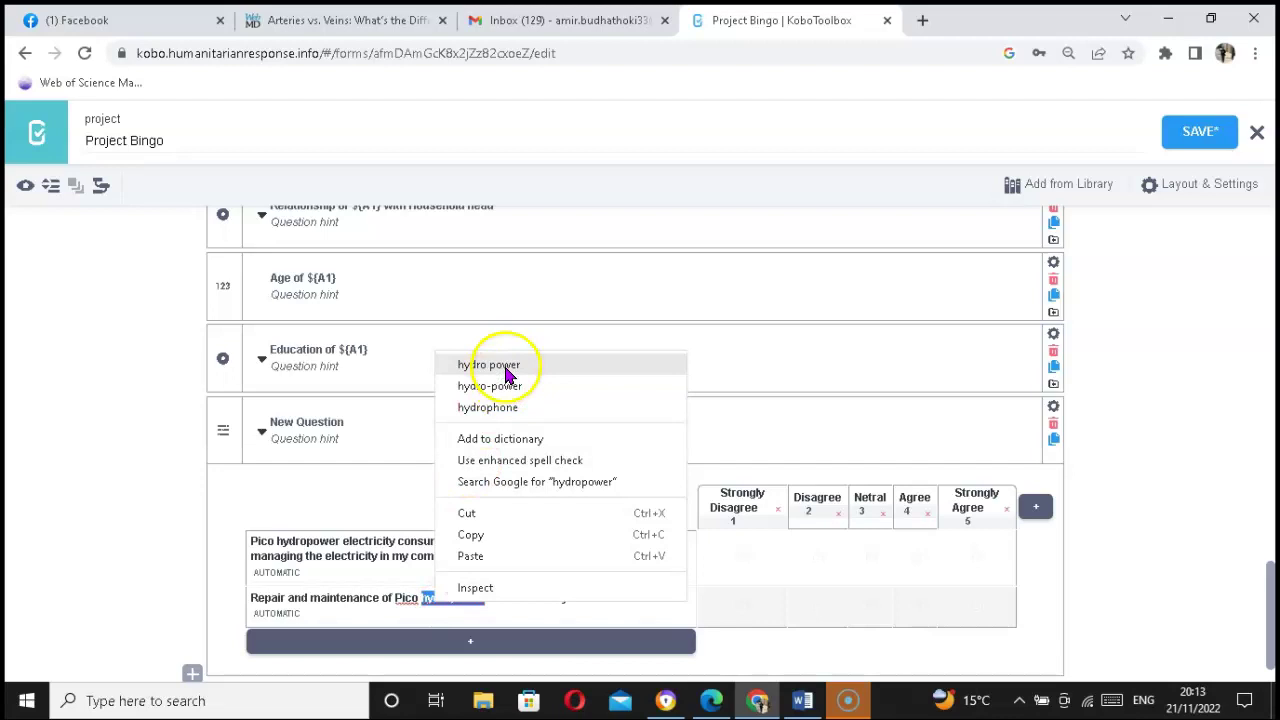
{"action": "left_click", "coordinate": [506, 366]}
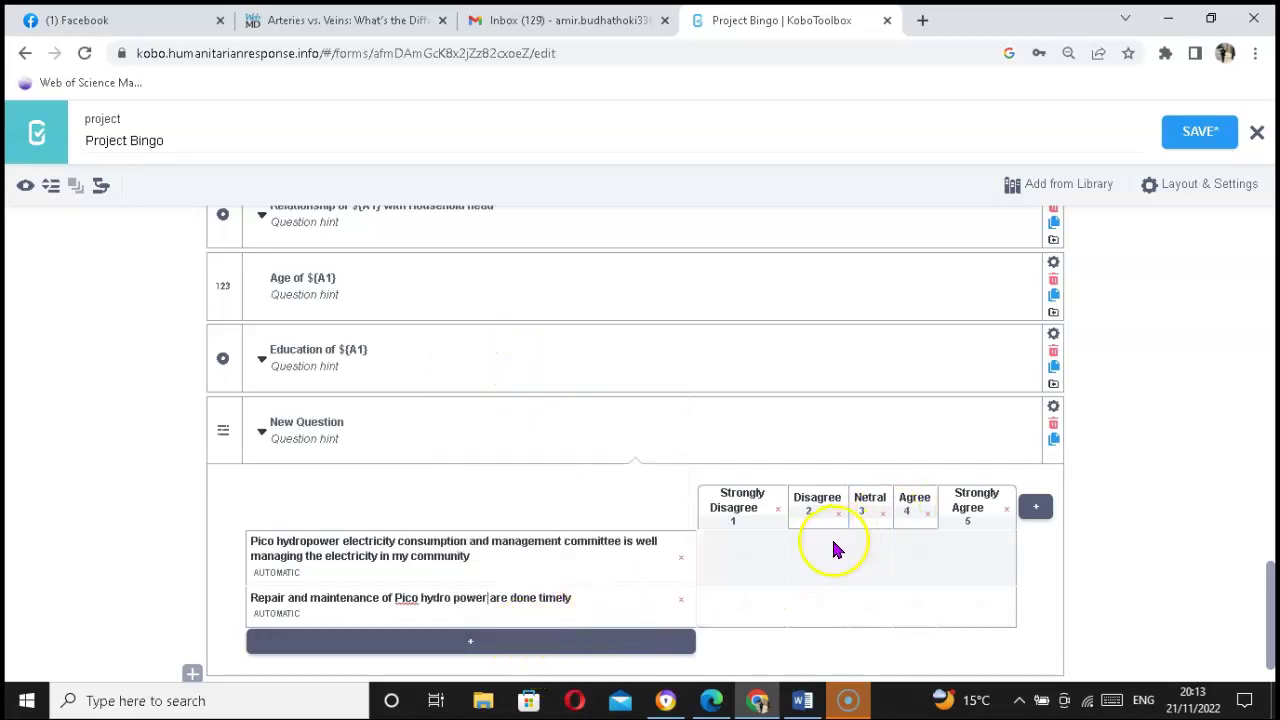
{"action": "key", "text": "alt+Tab"}
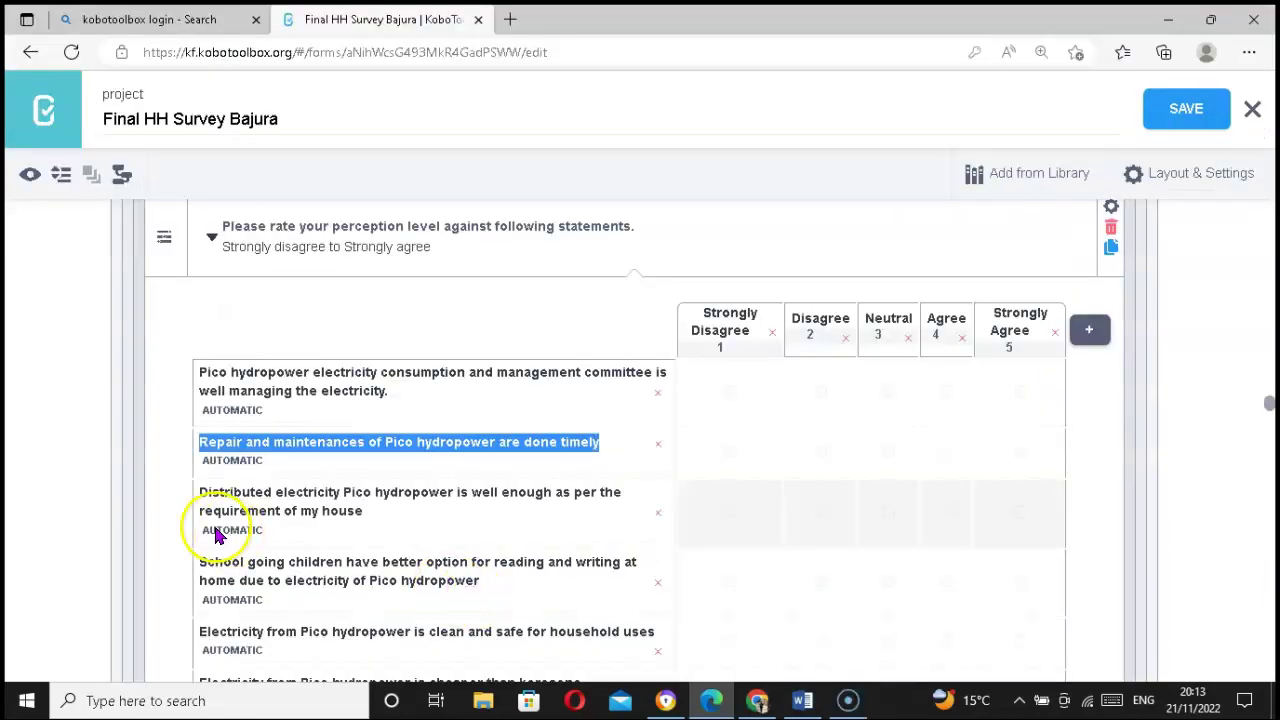
{"action": "left_click_drag", "start_coordinate": [197, 491], "coordinate": [389, 514]}
{"action": "key", "text": "ctrl+c"}
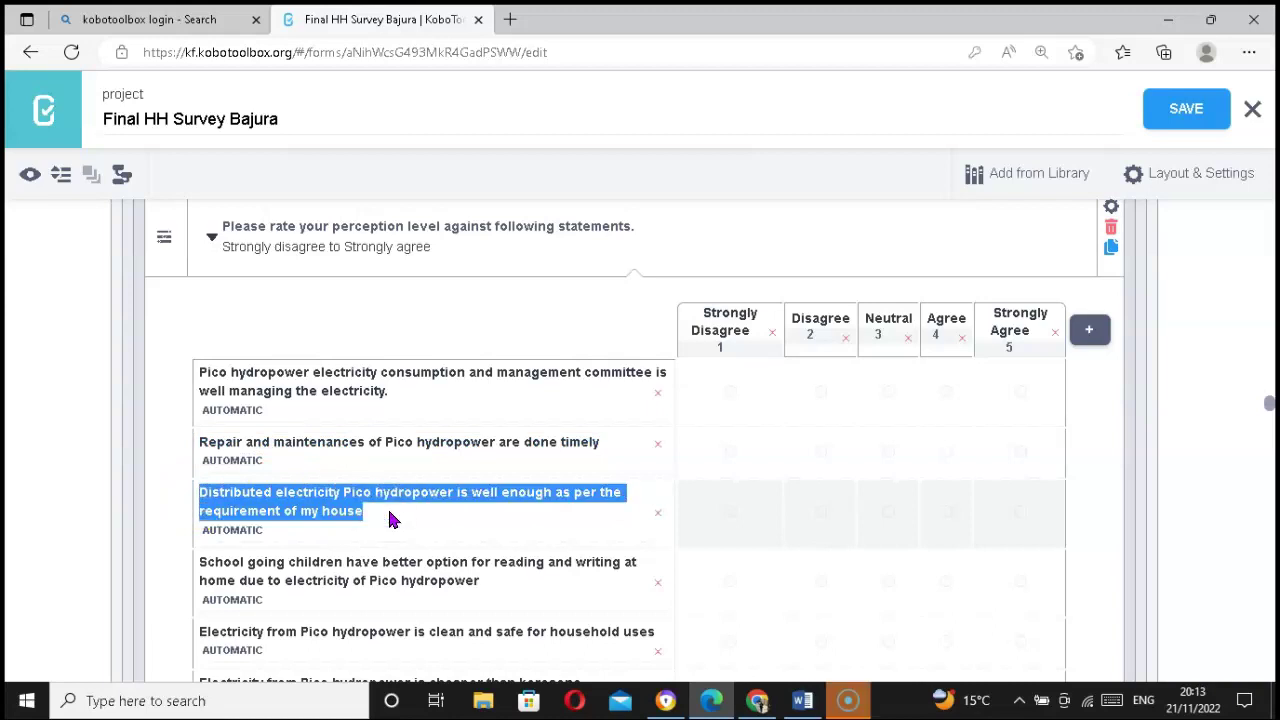
- Add a third matrix row with the Distributed electricity statement replacing 'Enter your question'
{"action": "key", "text": "alt+Tab"}
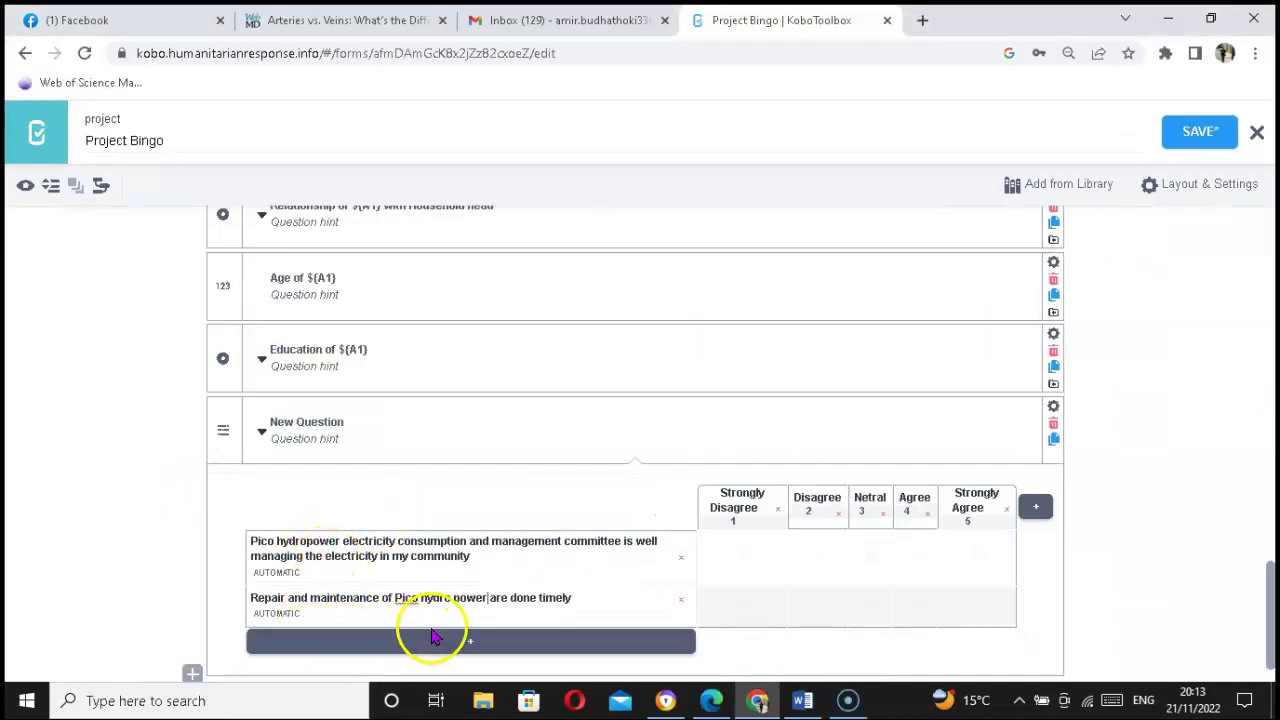
{"action": "left_click", "coordinate": [456, 643]}
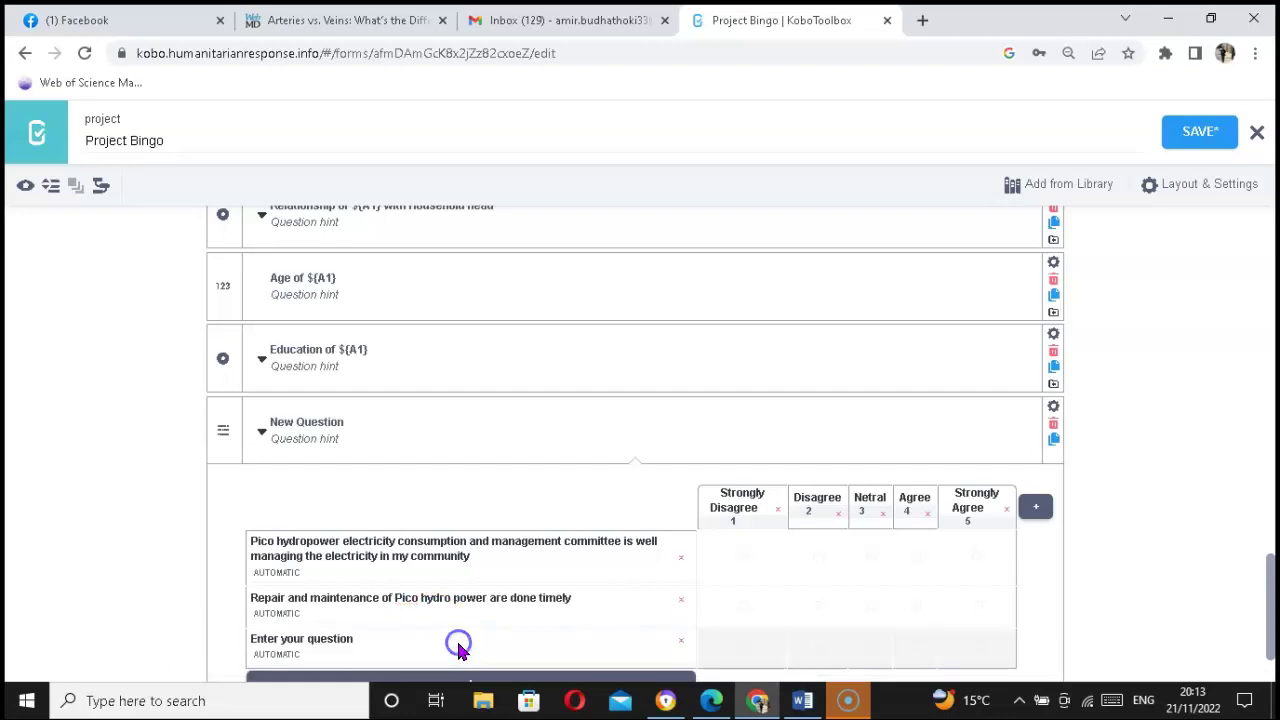
{"action": "left_click", "coordinate": [396, 626]}
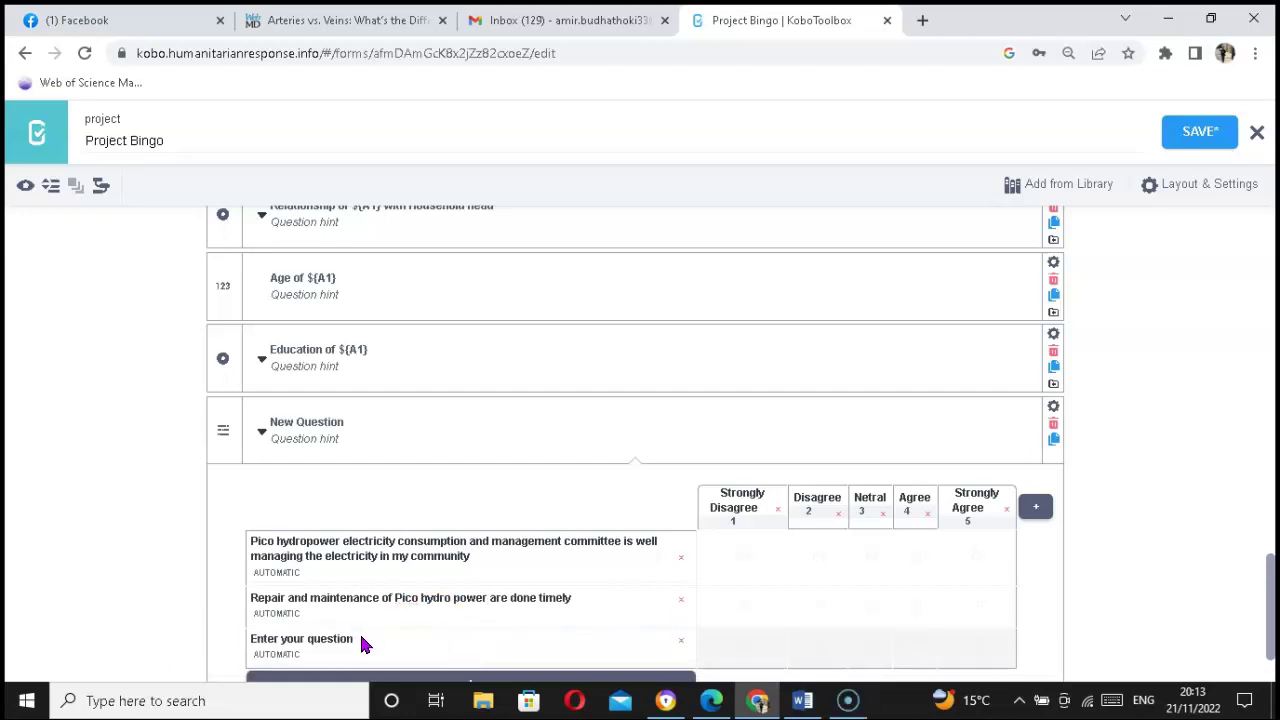
{"action": "left_click", "coordinate": [358, 636]}
{"action": "left_click_drag", "start_coordinate": [343, 637], "coordinate": [222, 640]}
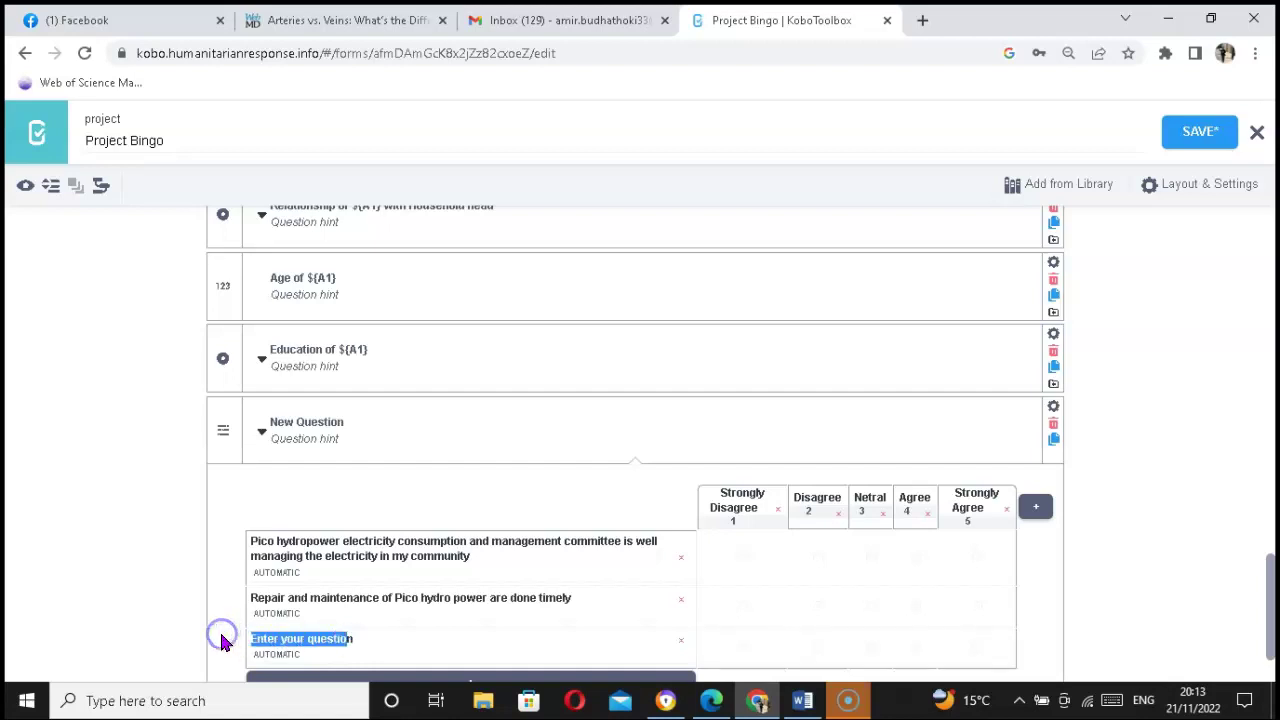
{"action": "key", "text": "BackSpace"}
{"action": "key", "text": "ctrl+v"}
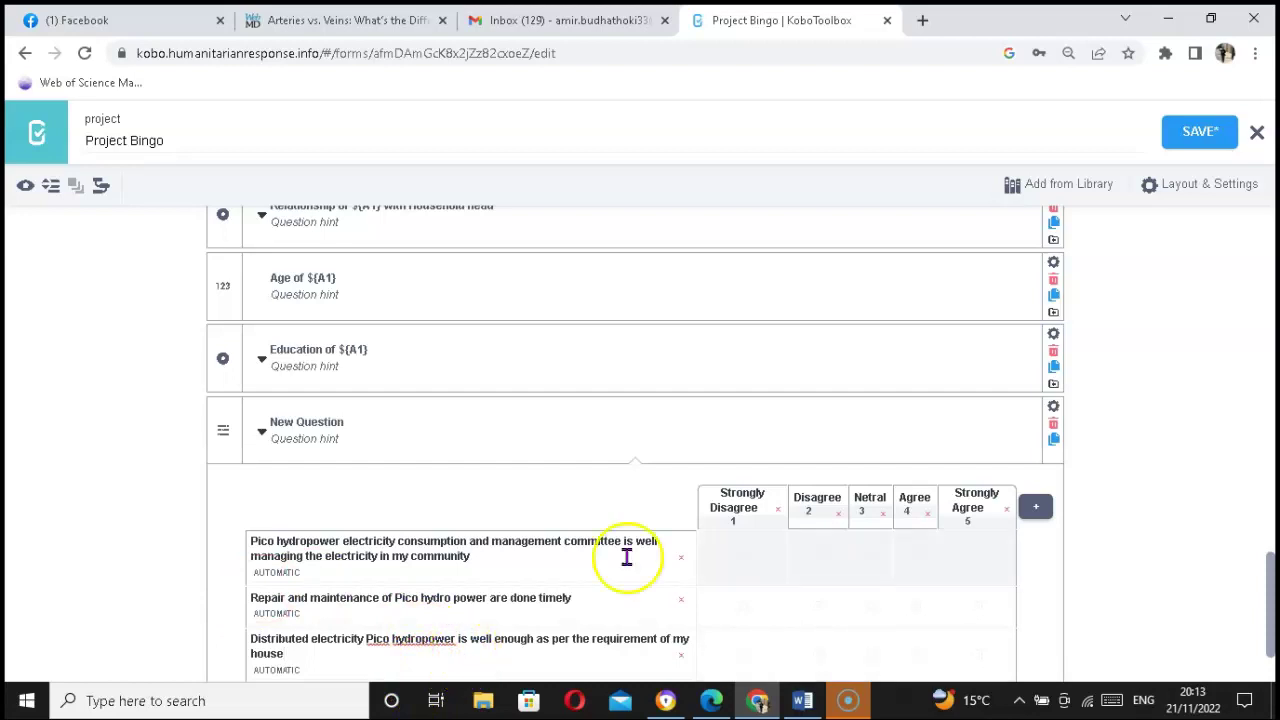
{"action": "left_click_drag", "start_coordinate": [1264, 608], "coordinate": [1268, 645]}
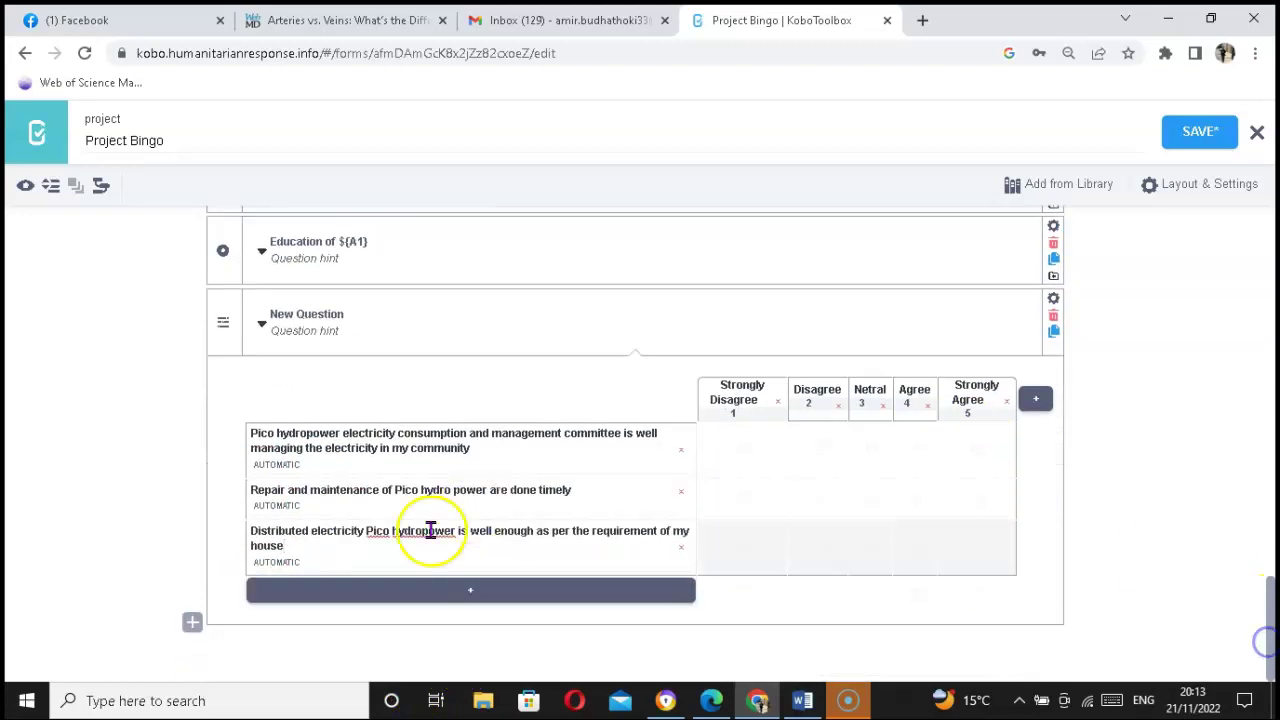
- Add a fourth matrix row with the School going children statement copied from the Bajura form
{"action": "left_click", "coordinate": [484, 596]}
{"action": "key", "text": "alt+Tab"}
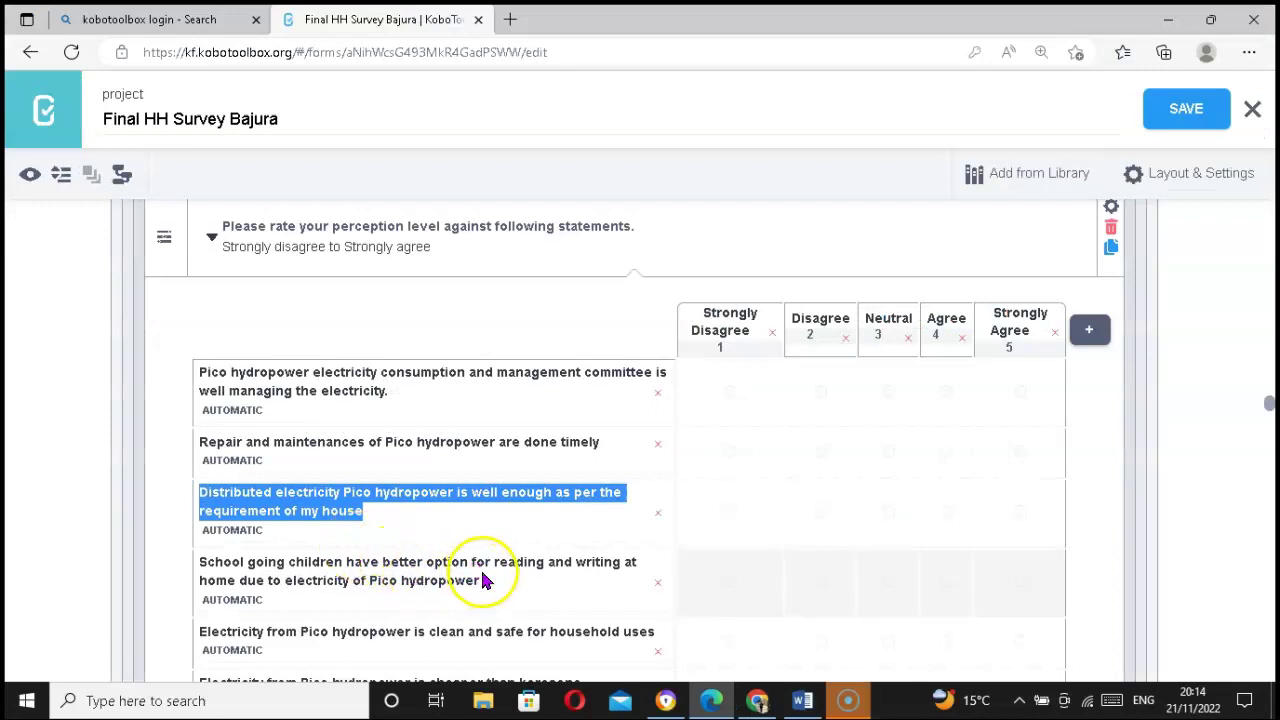
{"action": "left_click_drag", "start_coordinate": [486, 583], "coordinate": [189, 562]}
{"action": "key", "text": "ctrl+c"}
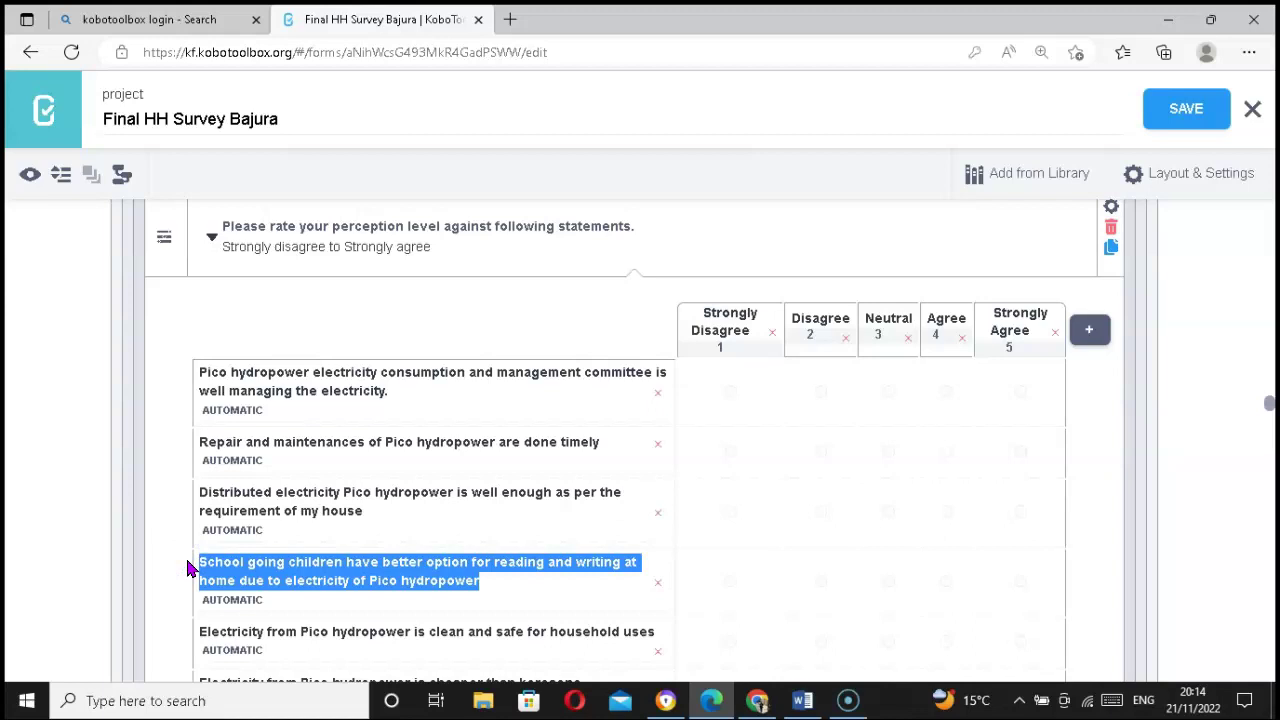
{"action": "key", "text": "alt+Tab"}
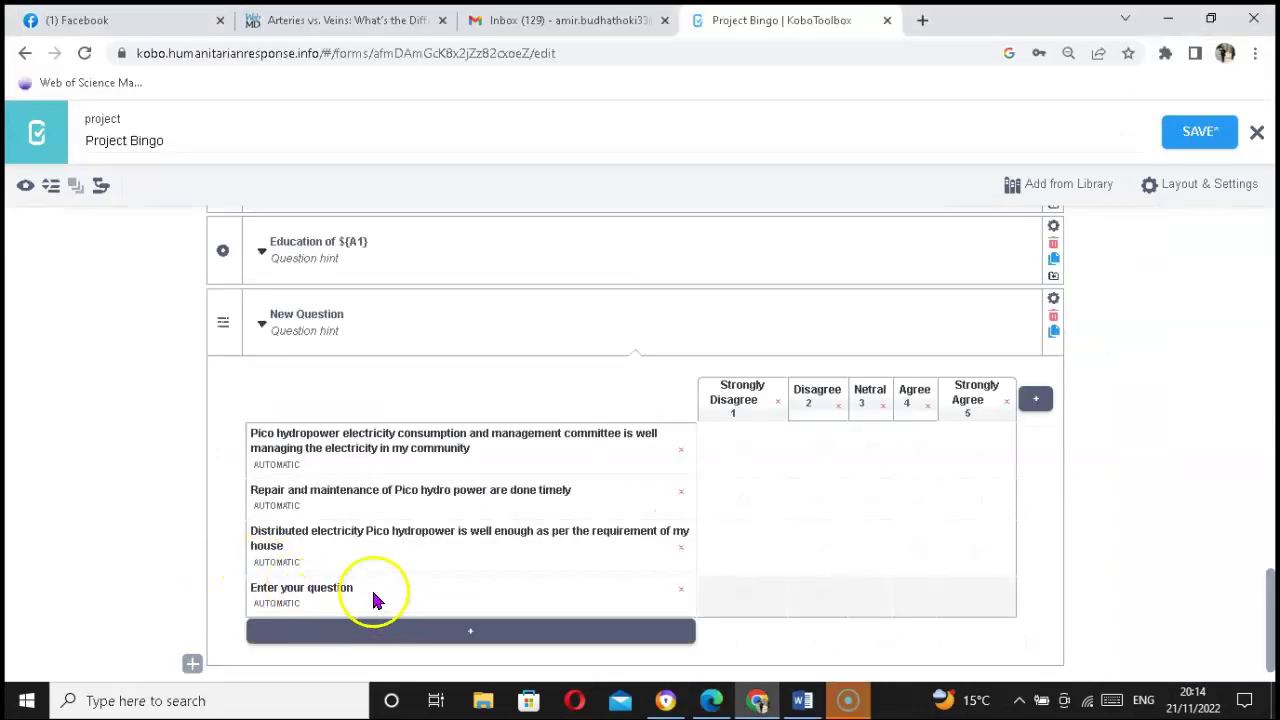
{"action": "left_click_drag", "start_coordinate": [363, 591], "coordinate": [223, 617]}
{"action": "key", "text": "ctrl+v"}
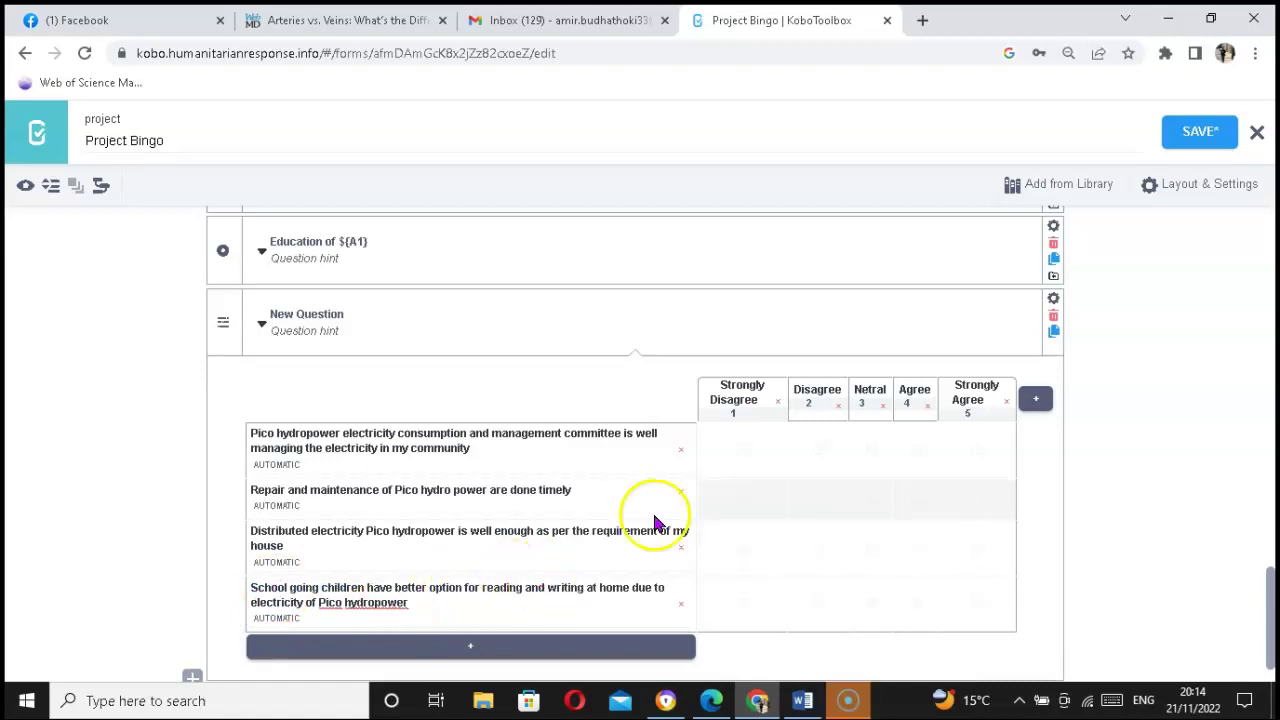
- Save the Project Bingo form and launch its Form Preview
{"action": "left_click", "coordinate": [1204, 150]}
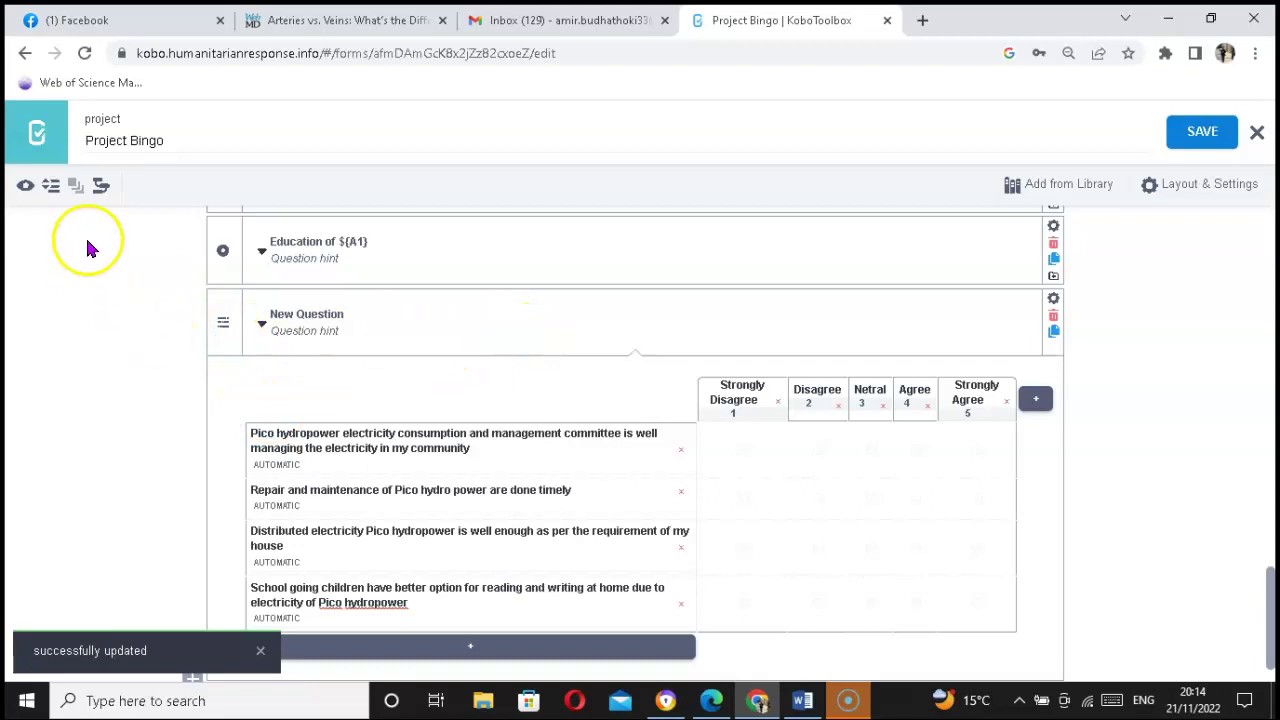
{"action": "left_click", "coordinate": [25, 187]}
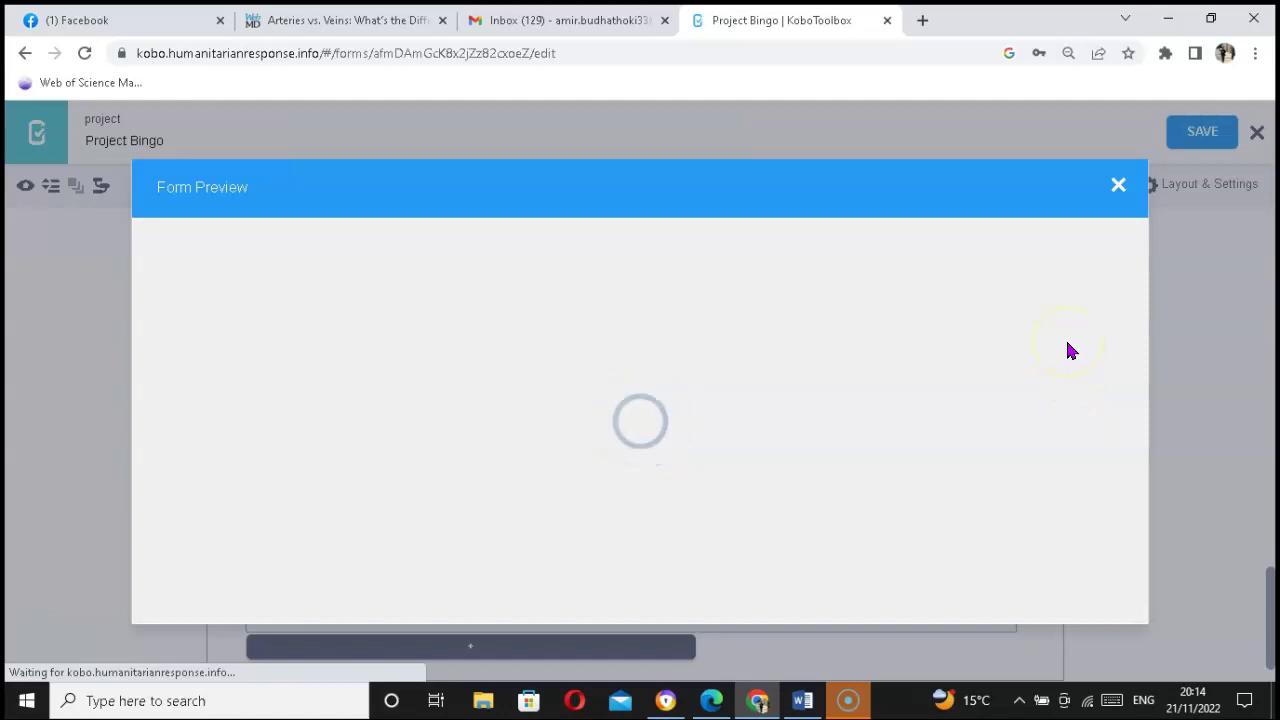
- Scroll the loaded Form Preview down to the four-statement New Question rating matrix
{"action": "left_click", "coordinate": [1097, 346]}
{"action": "left_click", "coordinate": [775, 357]}
{"action": "left_click", "coordinate": [764, 356]}
{"action": "left_click", "coordinate": [456, 592]}
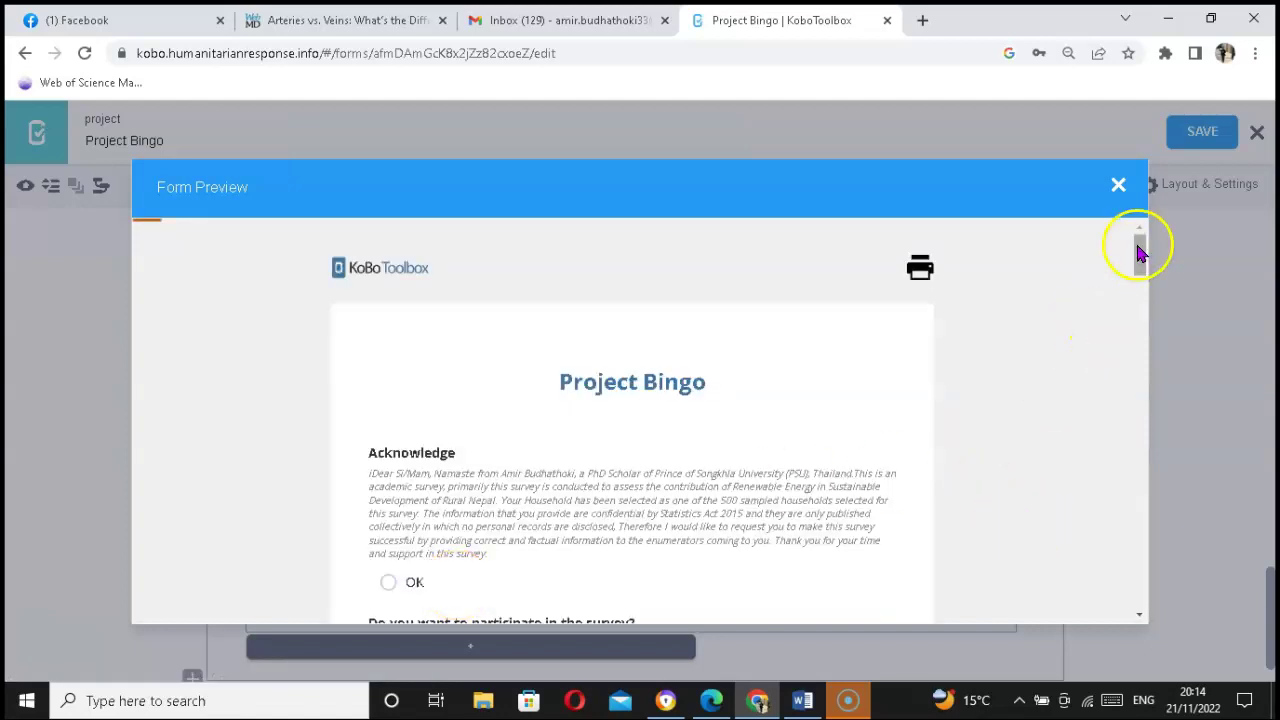
{"action": "left_click_drag", "start_coordinate": [1140, 254], "coordinate": [1095, 552]}
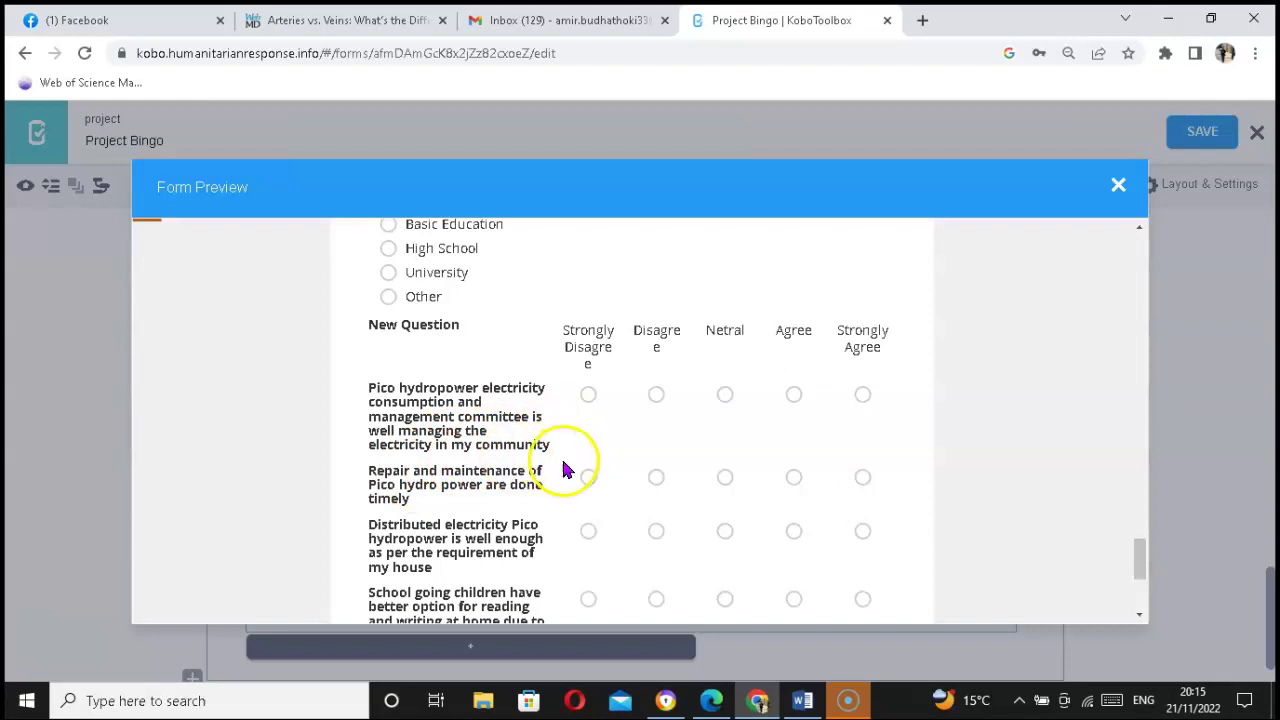
- Rate the first statement Strongly Agree, answer the other three rows, and validate the form
{"action": "left_click", "coordinate": [862, 396]}
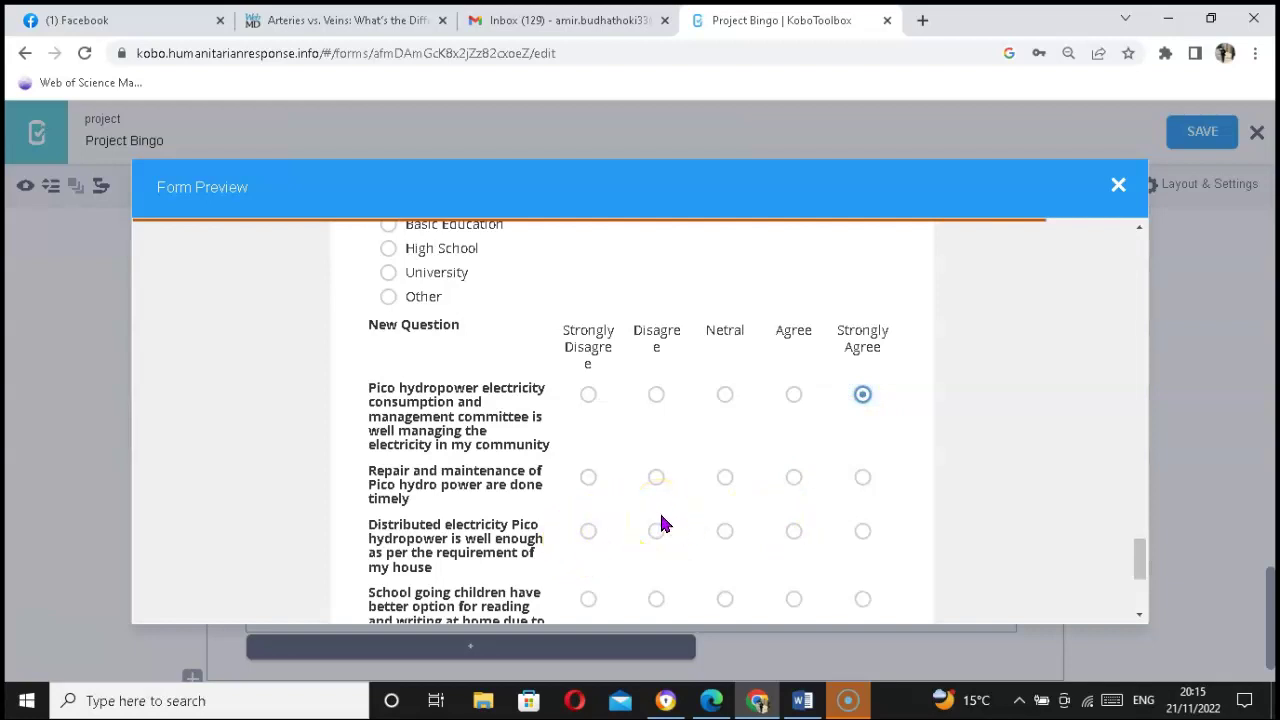
{"action": "left_click", "coordinate": [795, 478]}
{"action": "left_click_drag", "start_coordinate": [1139, 565], "coordinate": [1130, 596]}
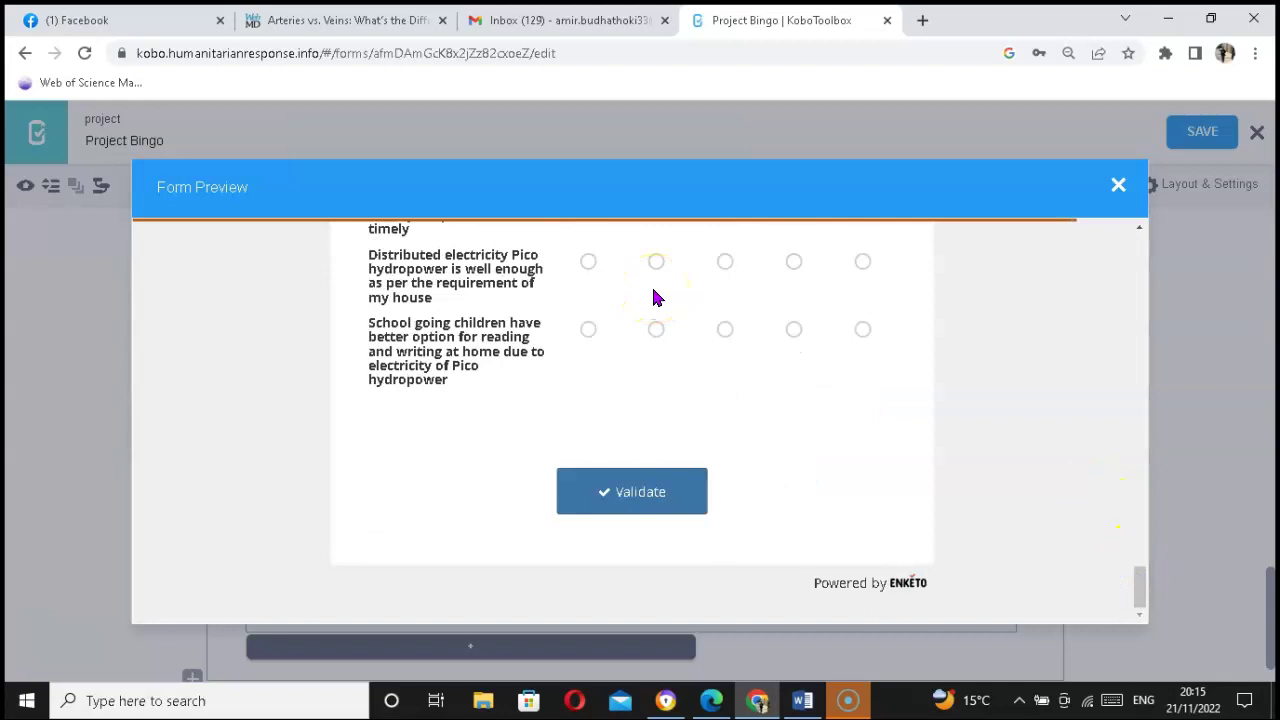
{"action": "left_click", "coordinate": [794, 261]}
{"action": "left_click", "coordinate": [796, 331]}
{"action": "left_click", "coordinate": [640, 490]}
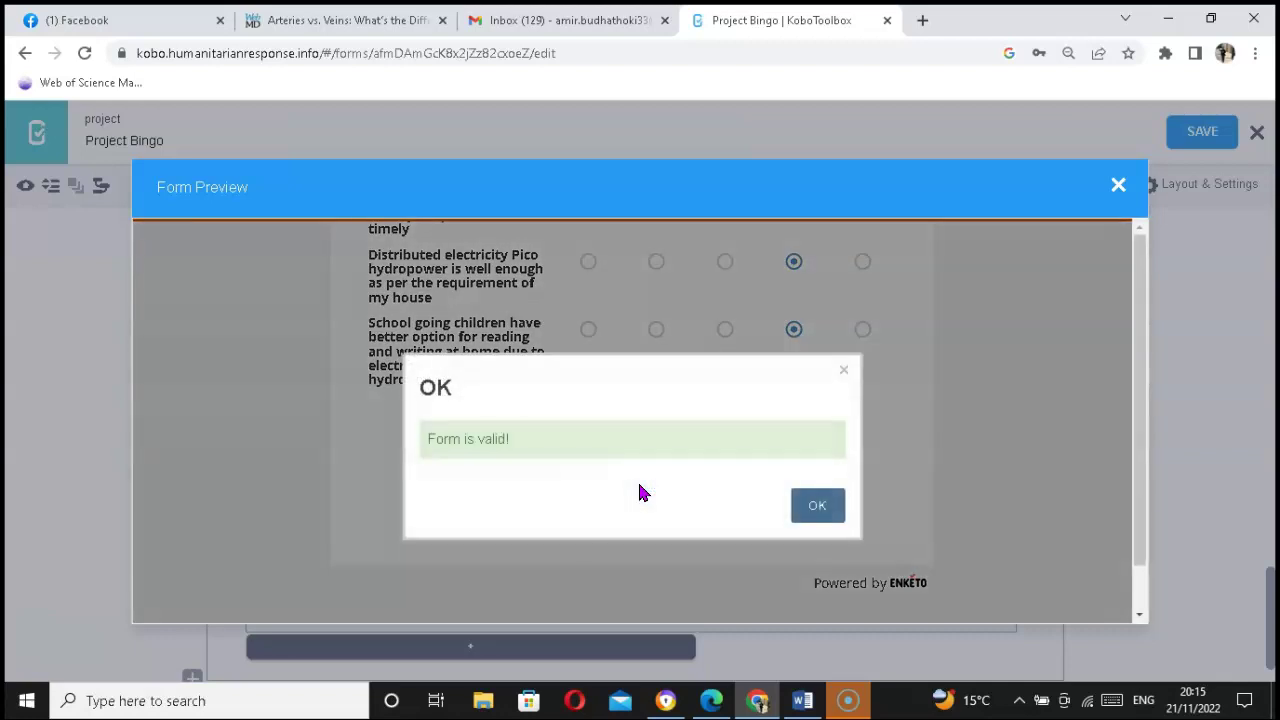
- Close the 'Form is valid!' message, leaving Distributed electricity and School going children answered Agree
{"action": "left_click", "coordinate": [836, 490]}
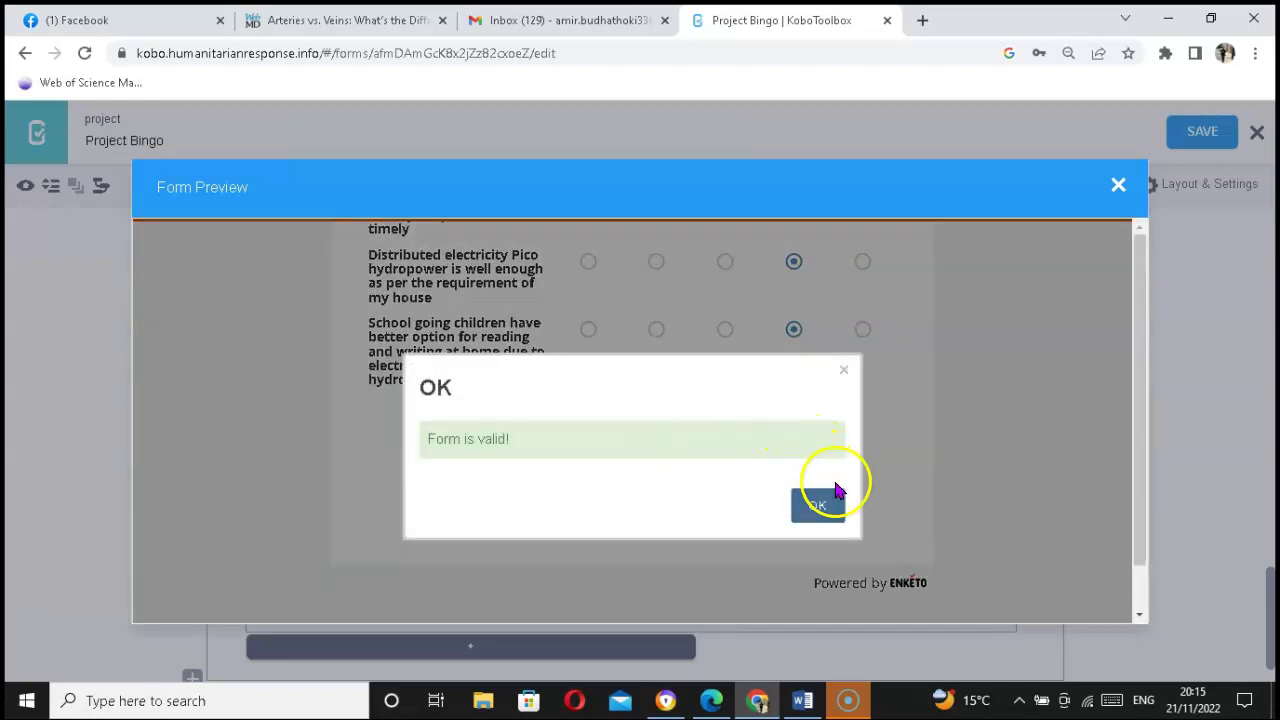
{"action": "left_click", "coordinate": [843, 371]}
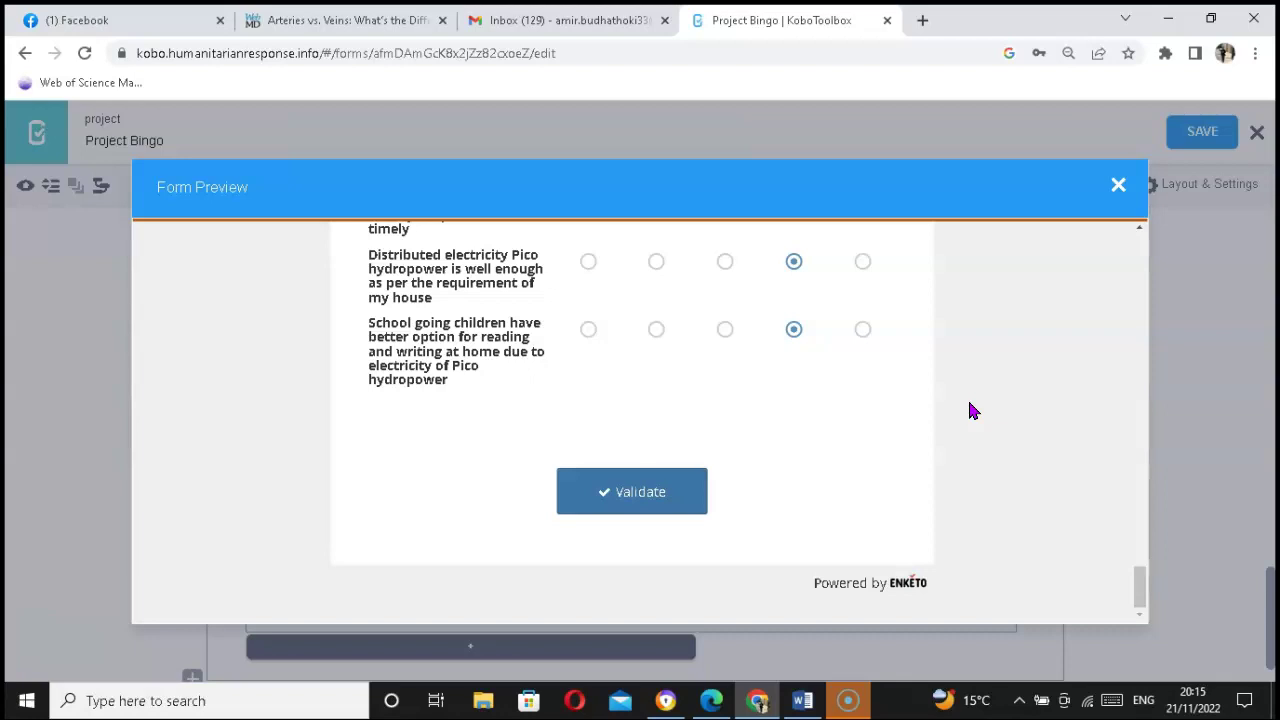
{"action": "left_click", "coordinate": [338, 545]}
{"action": "left_click", "coordinate": [566, 540]}
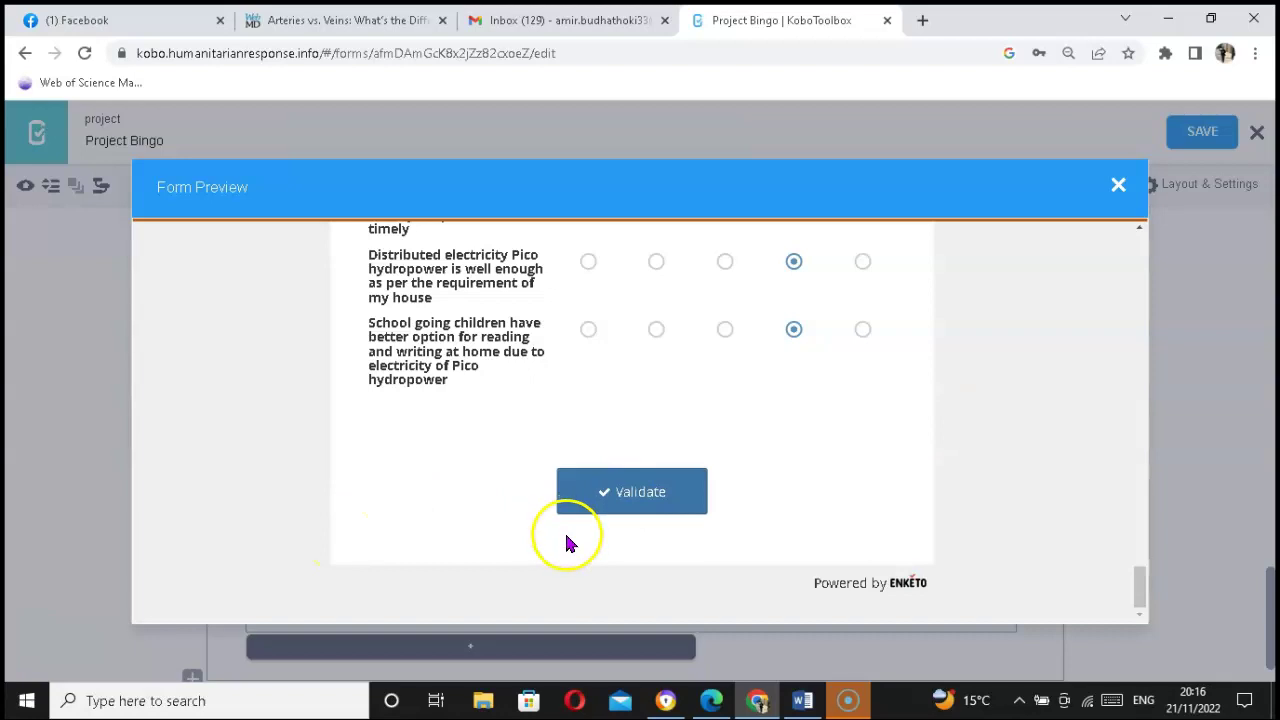